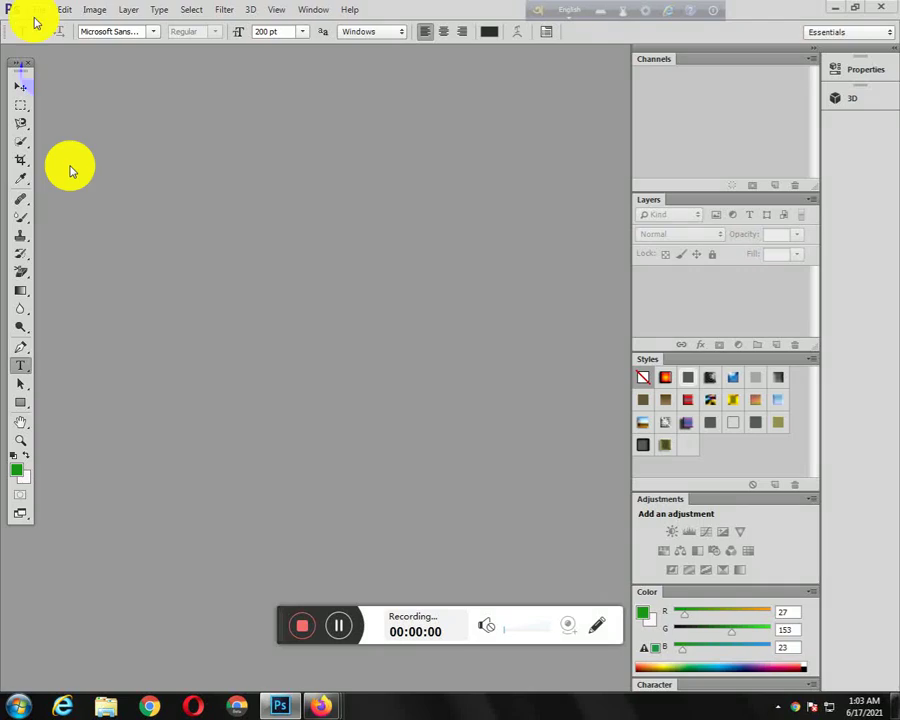
Create a new 1280×720 px document with a green Background Contents colour
left_click(38, 9)
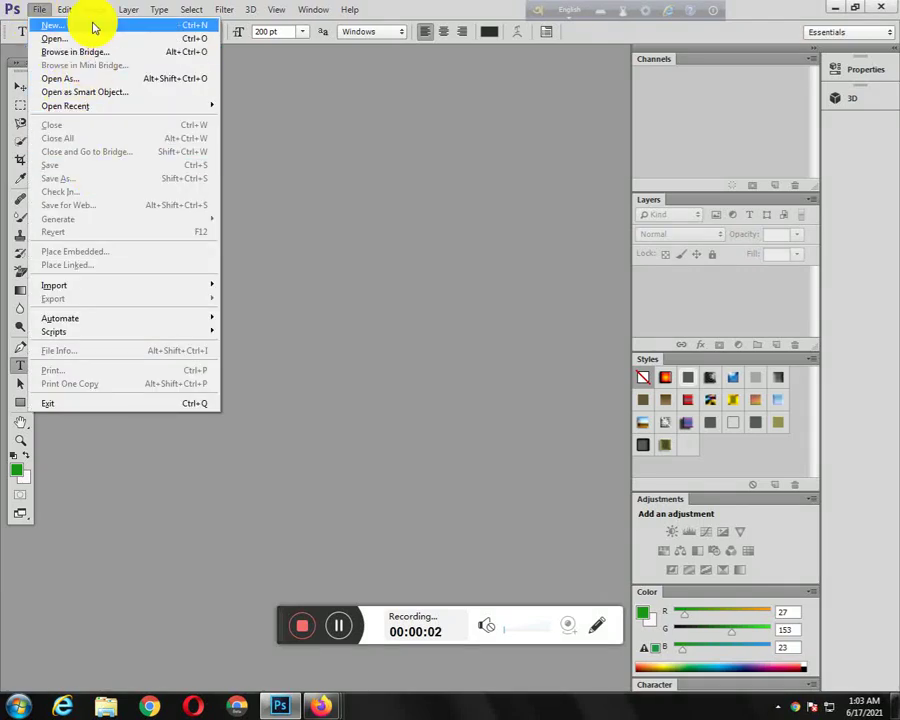
left_click(94, 25)
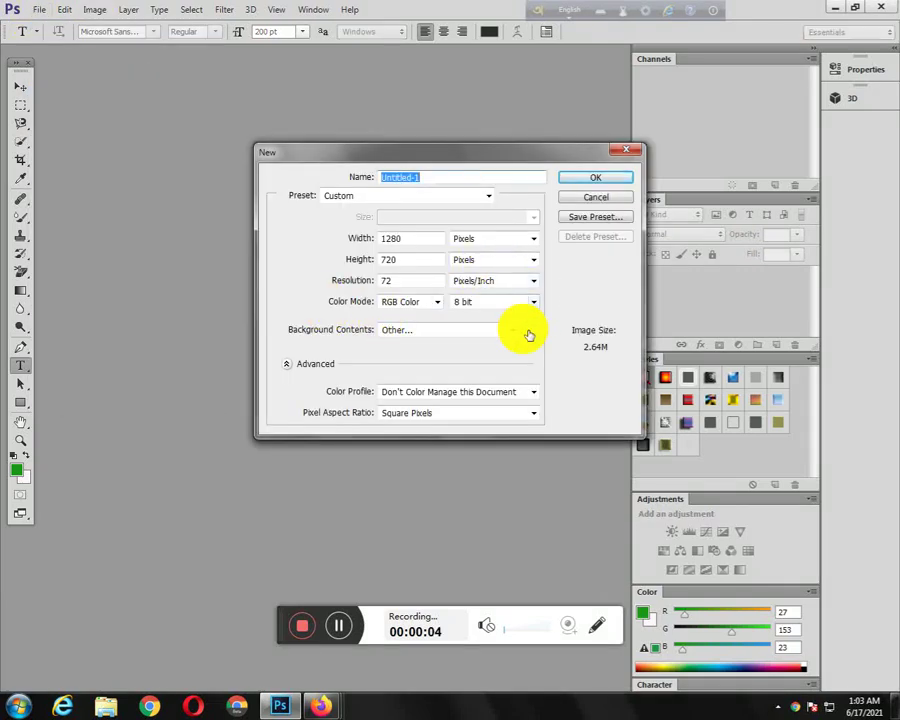
left_click(527, 330)
left_click_drag(464, 489, 466, 476)
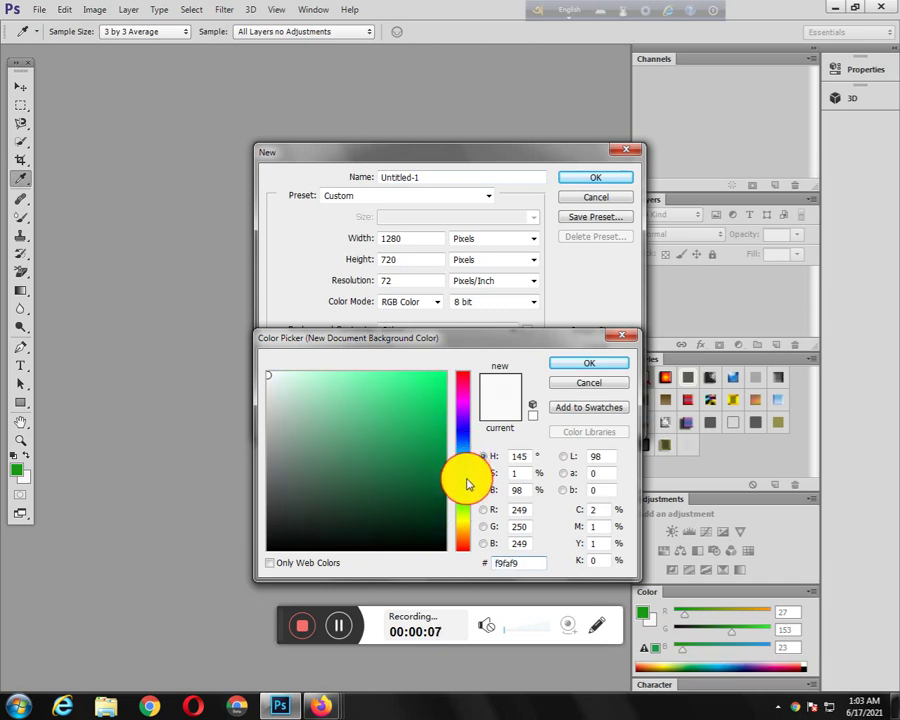
left_click(436, 437)
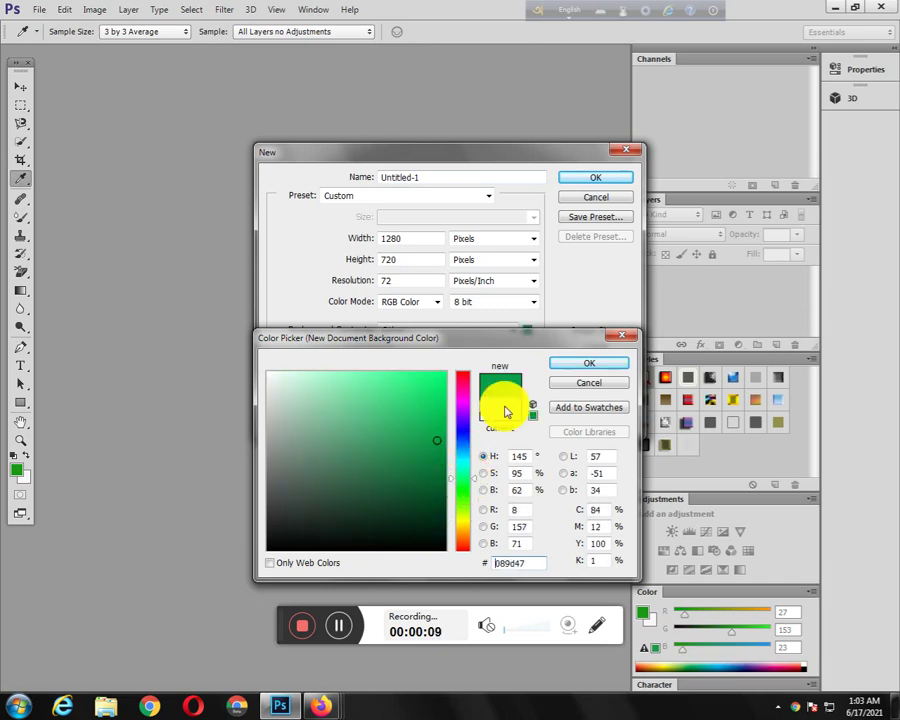
left_click(589, 363)
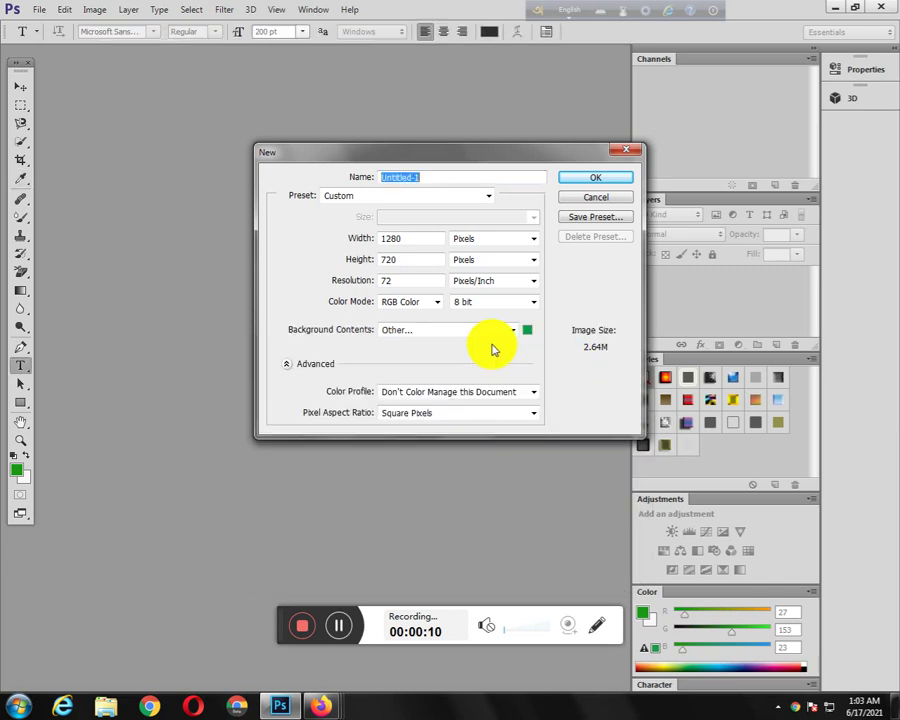
left_click(598, 183)
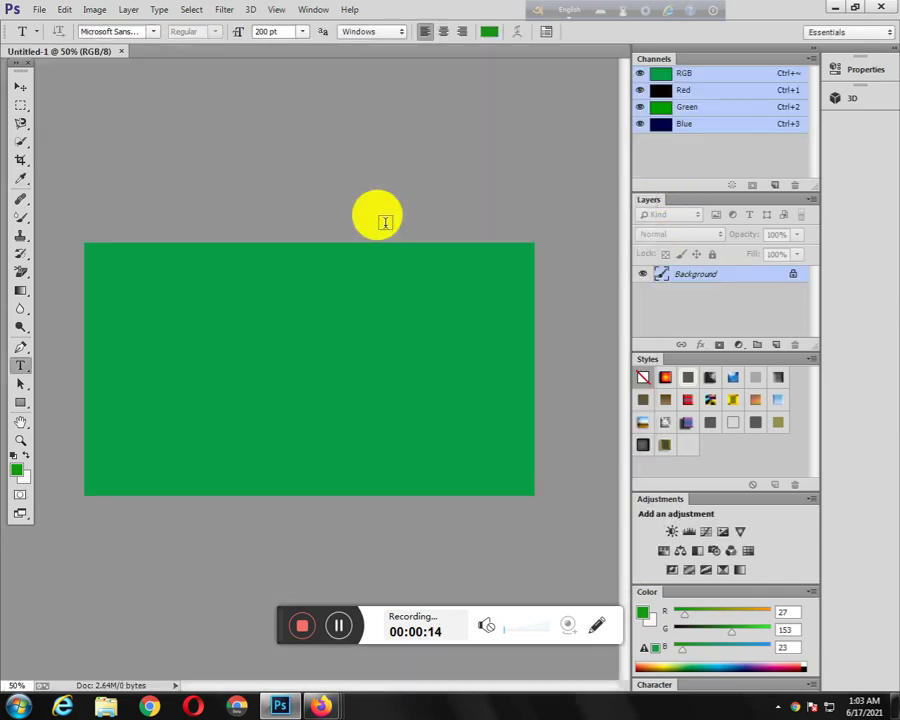
Set the Type tool colour to dark green #123811
left_click(489, 32)
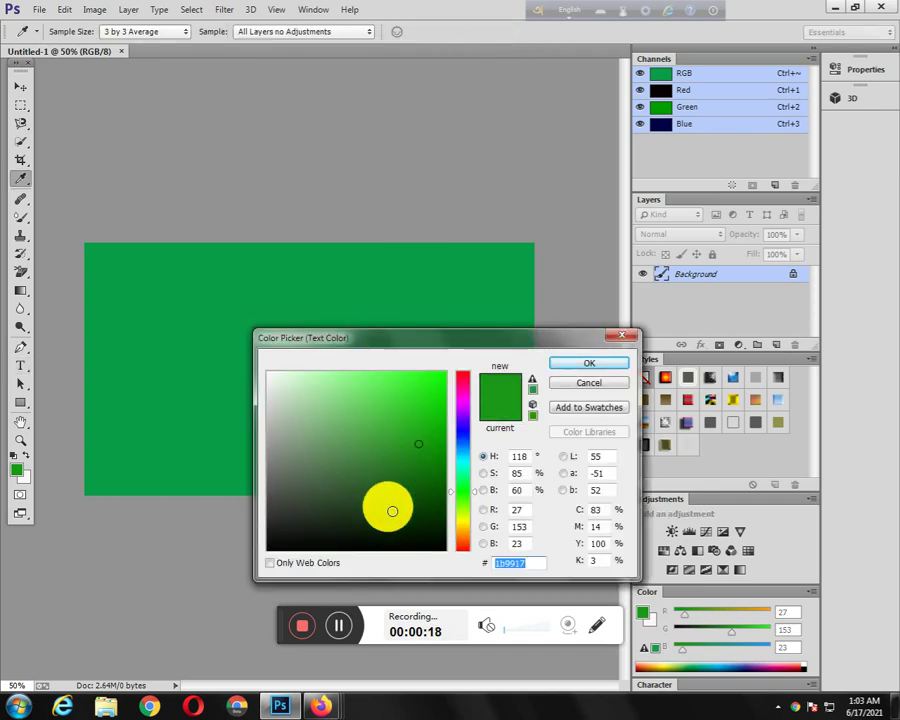
left_click(390, 509)
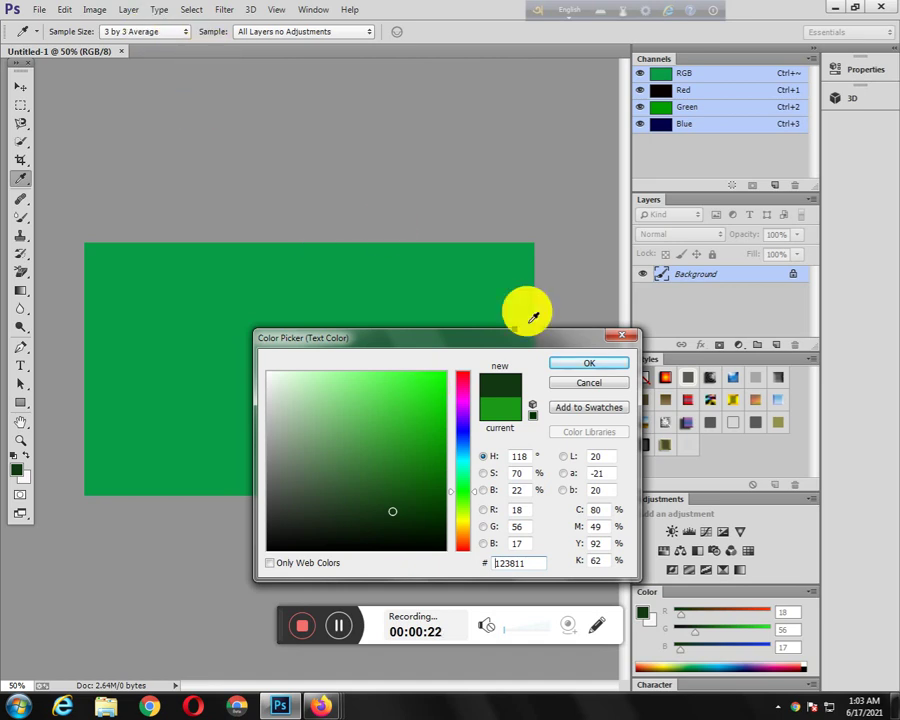
left_click(575, 360)
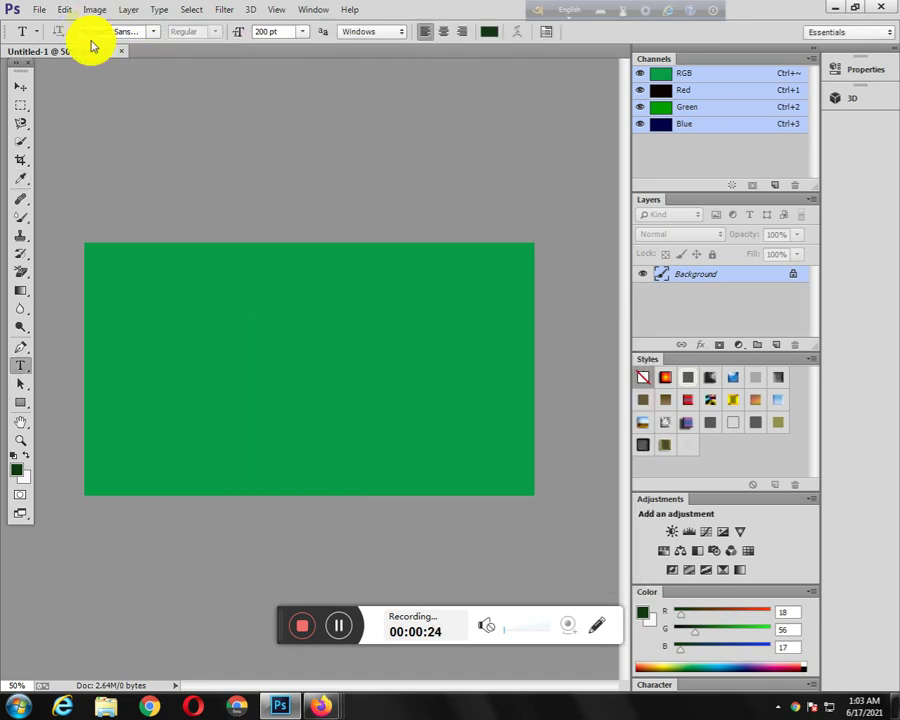
Choose Fixedsys as the type font and place a text insertion point on the canvas
left_click(154, 33)
scroll(190, 212, "up", 3)
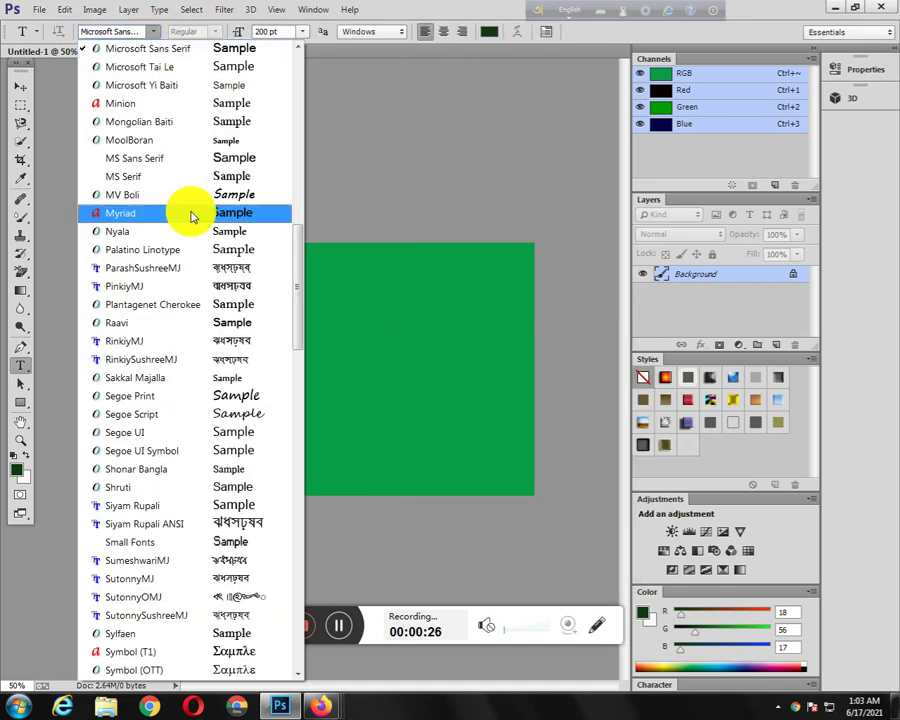
scroll(237, 290, "up", 2)
scroll(237, 290, "up", 5)
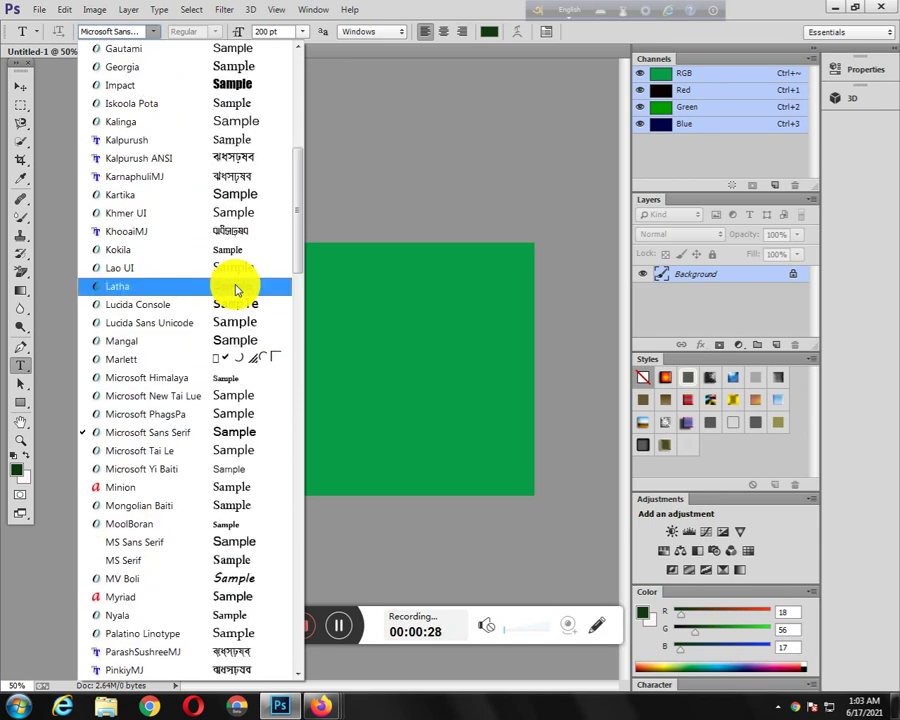
scroll(237, 290, "up", 2)
scroll(237, 290, "up", 5)
scroll(237, 290, "up", 1)
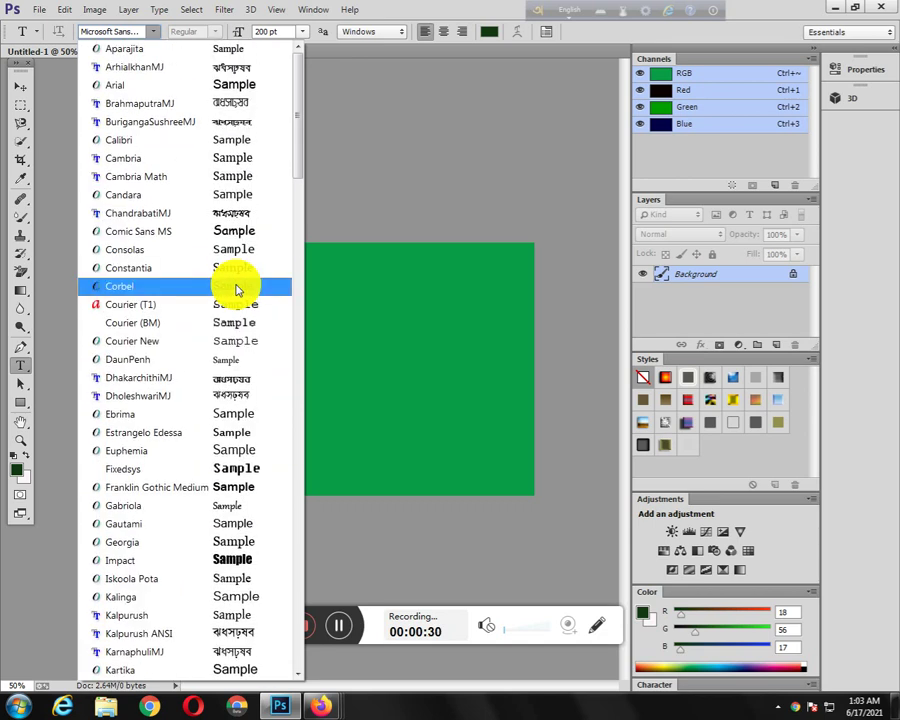
left_click(248, 475)
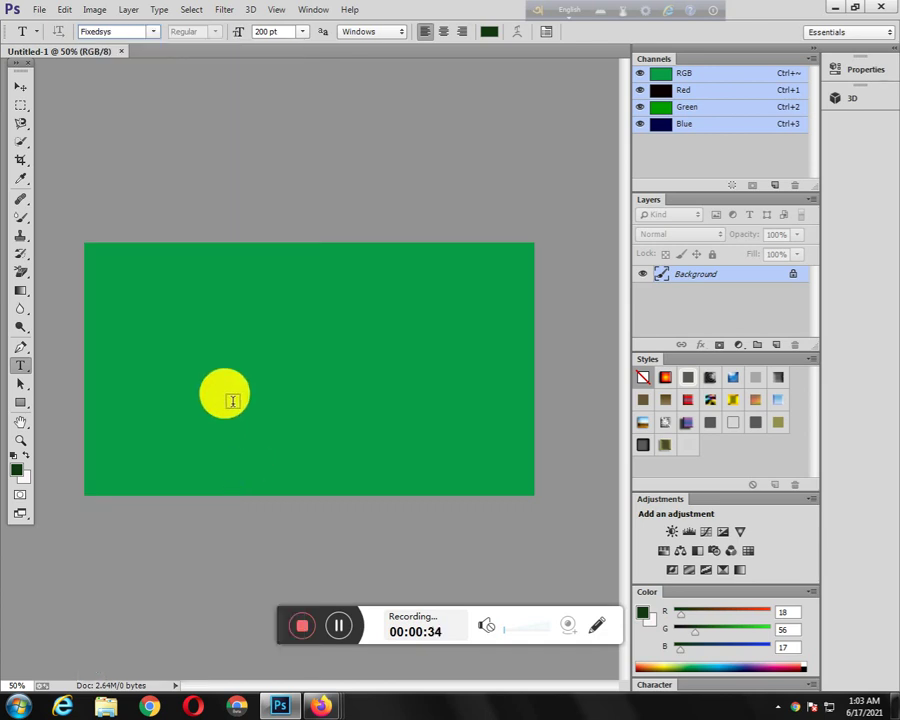
left_click(140, 365)
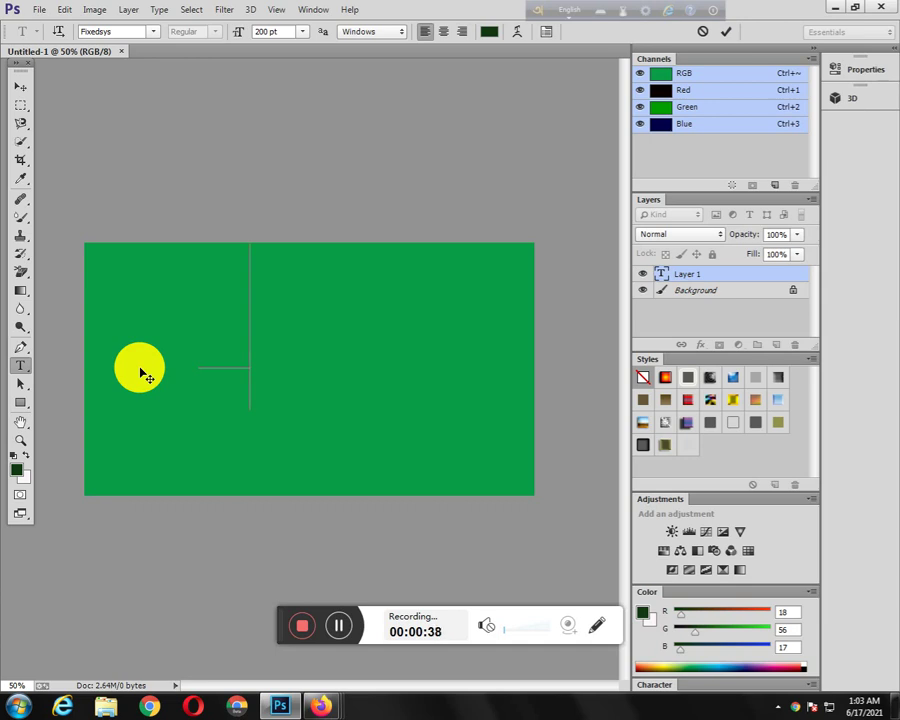
Delete a character and change the text colour to a near-black green
key("BackSpace")
left_click(489, 31)
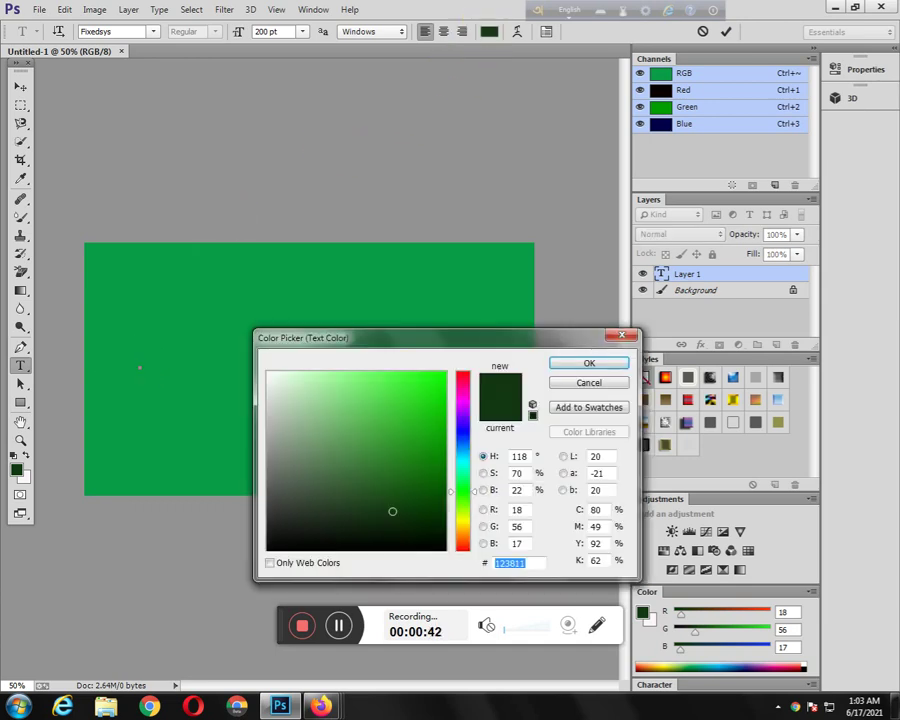
left_click(352, 529)
left_click(586, 363)
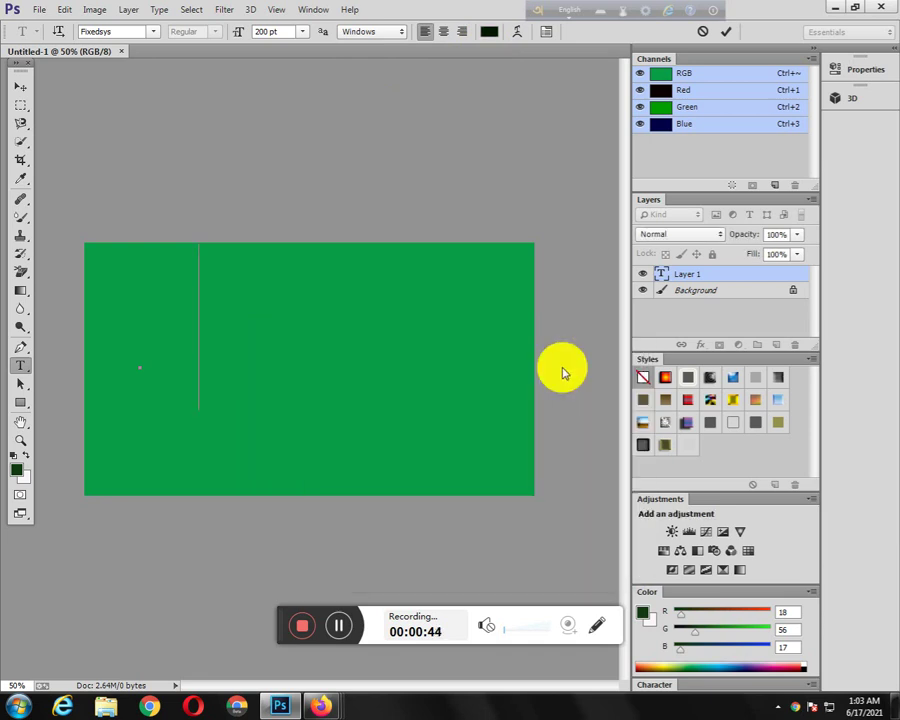
Delete another character and toggle the text orientation to vertical and back to horizontal
key("BackSpace")
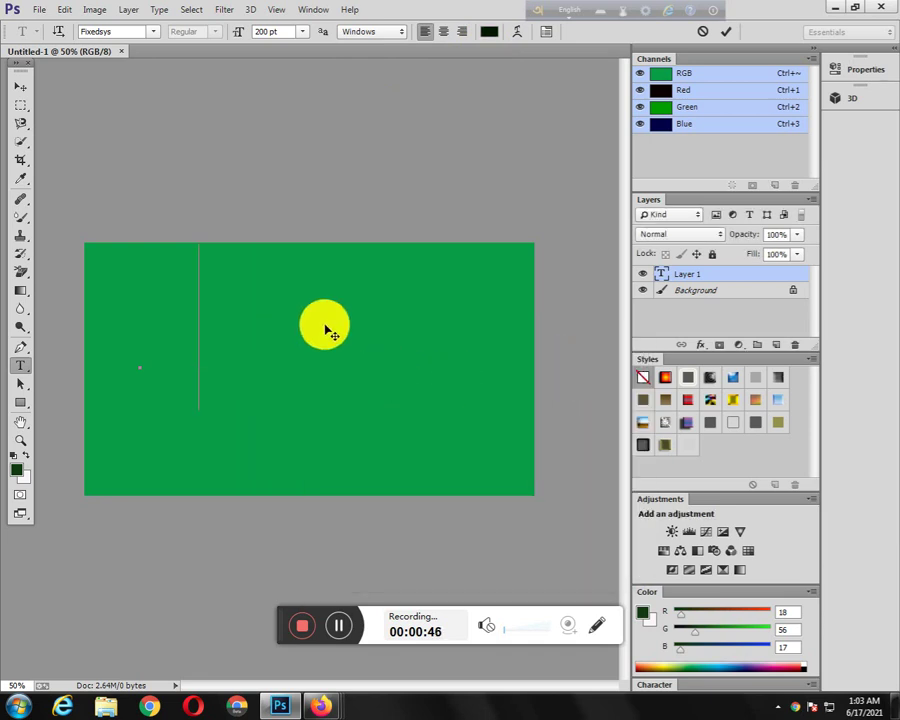
left_click(60, 34)
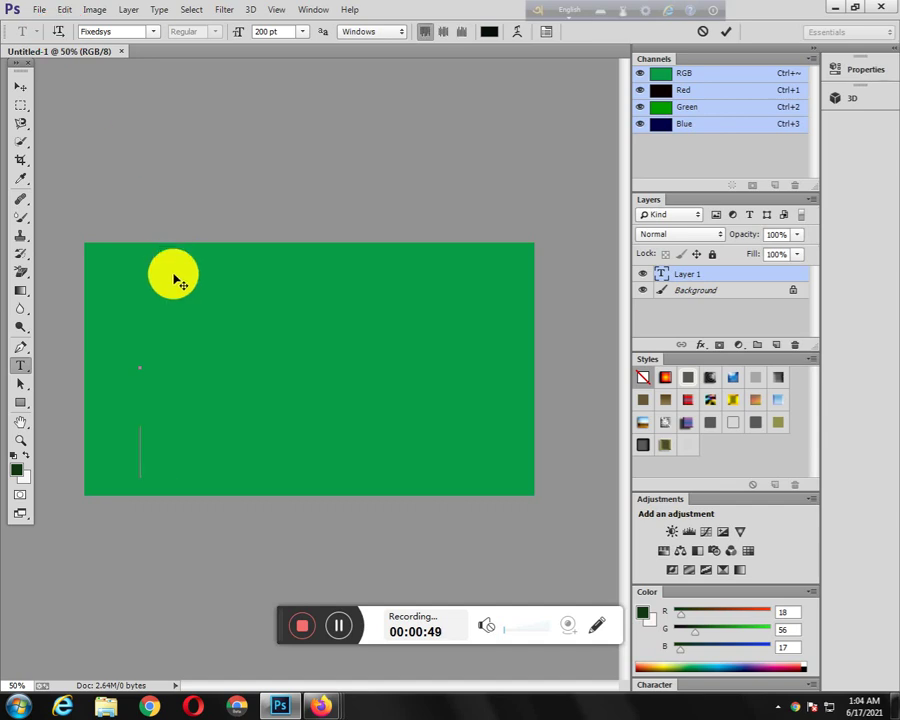
left_click(60, 34)
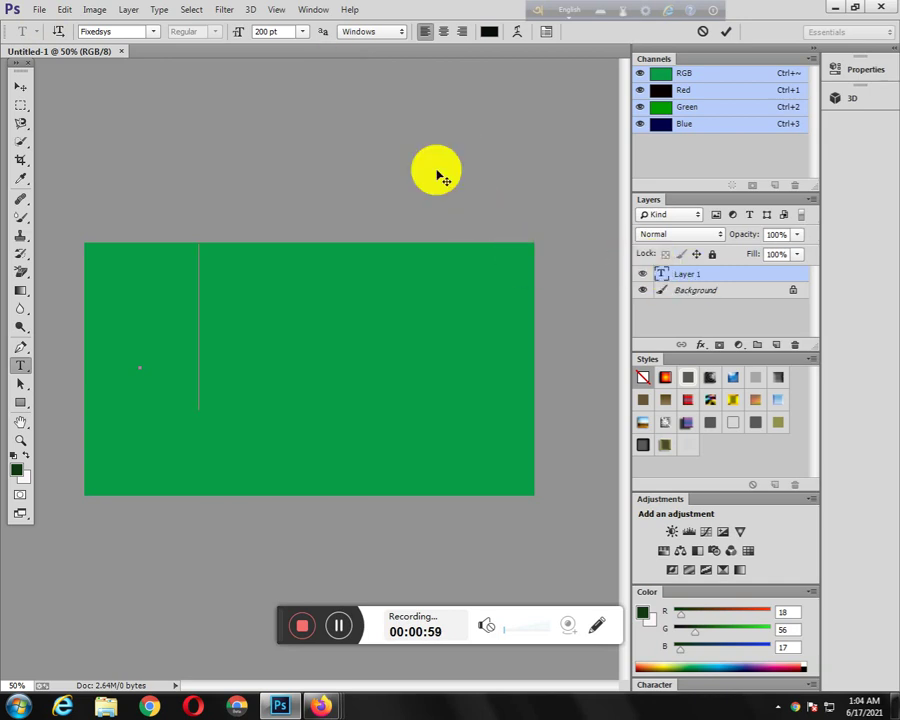
Change the text colour to yellow #d4e32d and return the cursor to the line start
left_click(487, 31)
left_click_drag(428, 462, 410, 391)
left_click_drag(462, 491, 462, 518)
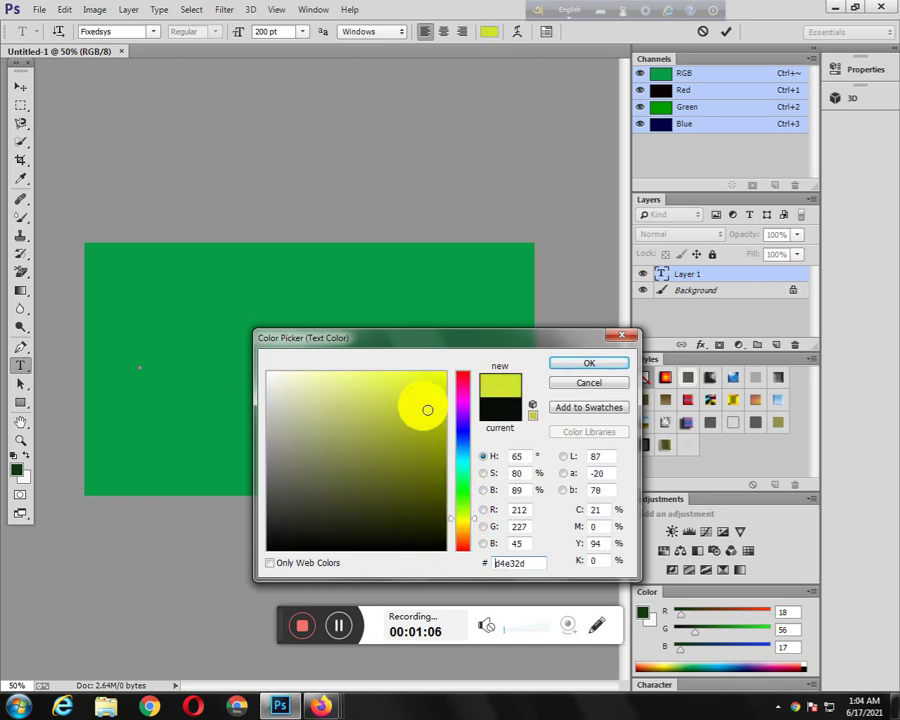
left_click(574, 363)
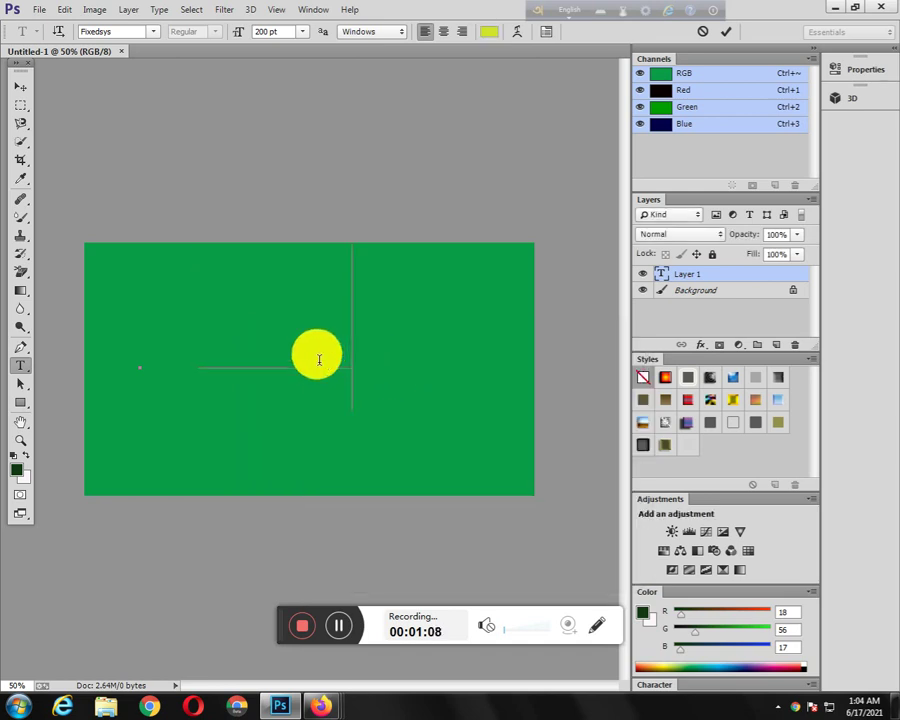
key("Left")
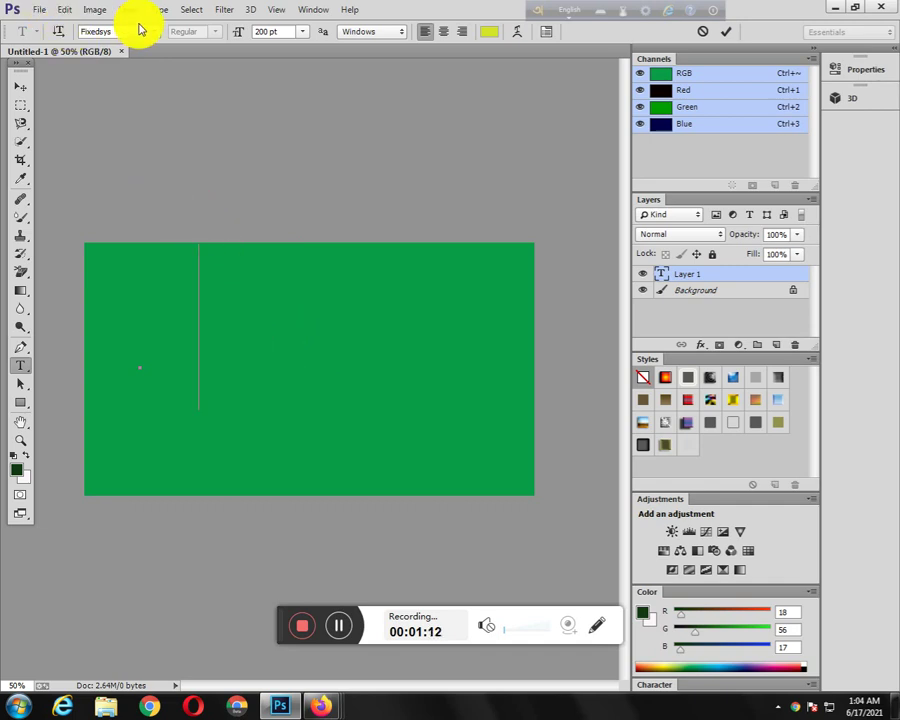
Close the green document, committing the pending type layer edits
left_click(32, 9)
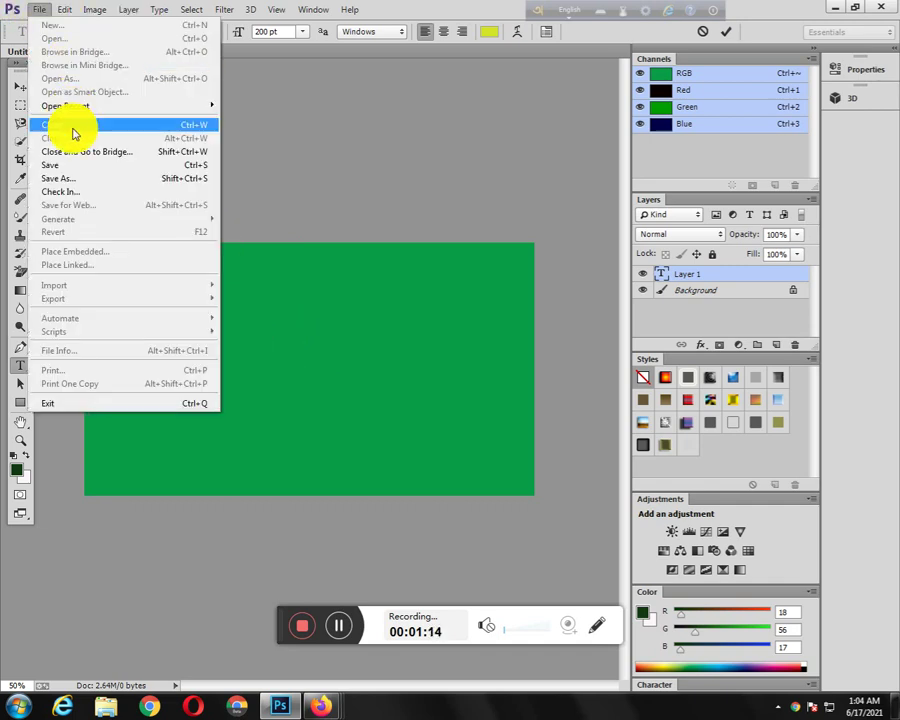
left_click(91, 132)
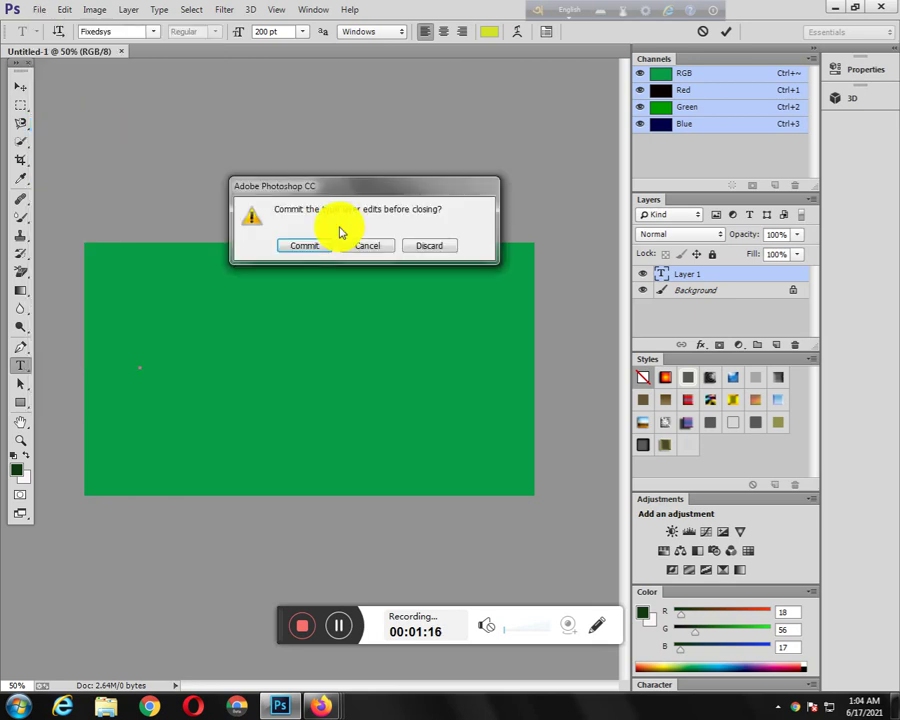
left_click(420, 247)
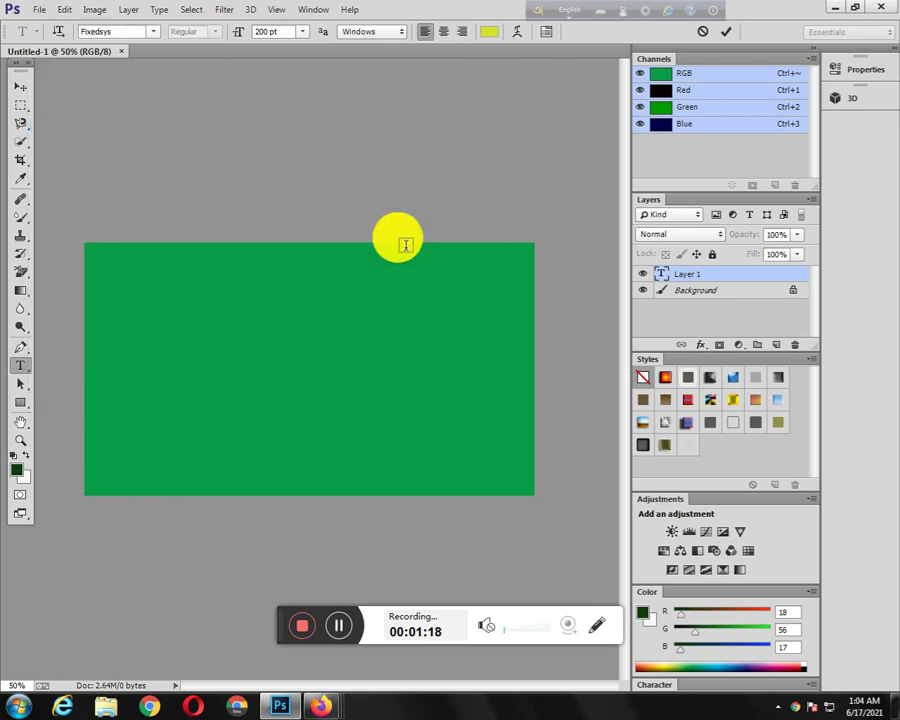
Create a new green Untitled-1 document with the previous settings
left_click(36, 9)
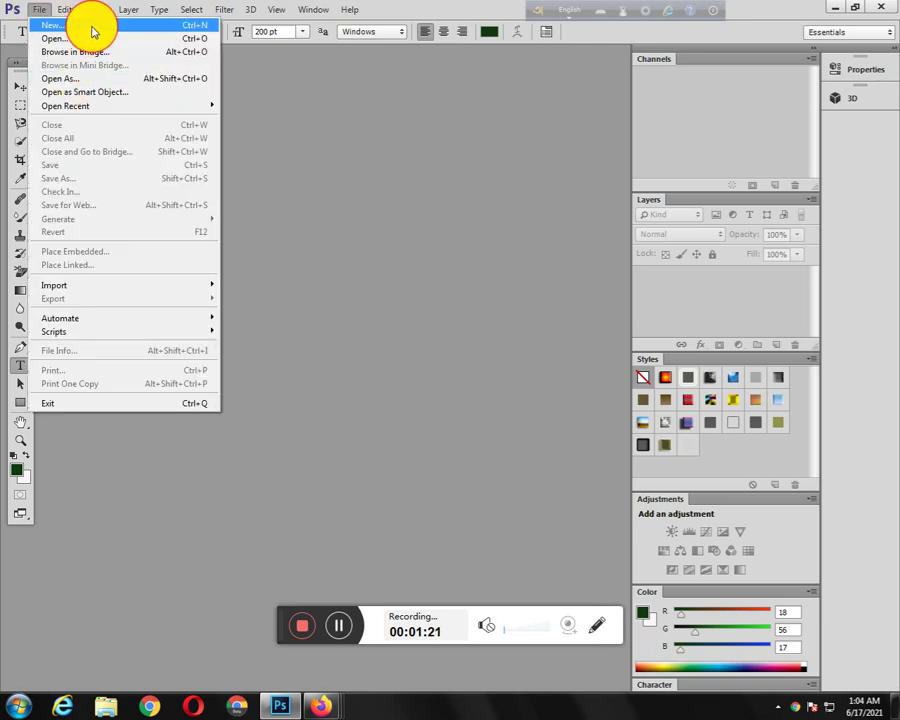
left_click(92, 28)
left_click(580, 176)
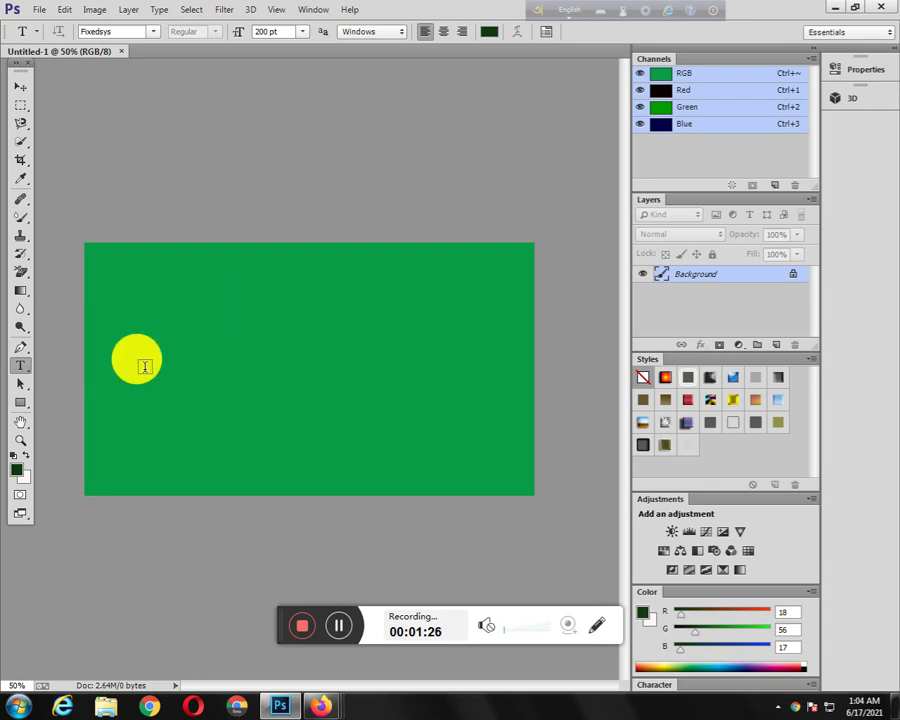
Switch the type font from Fixedsys to Arial Regular
left_click(154, 31)
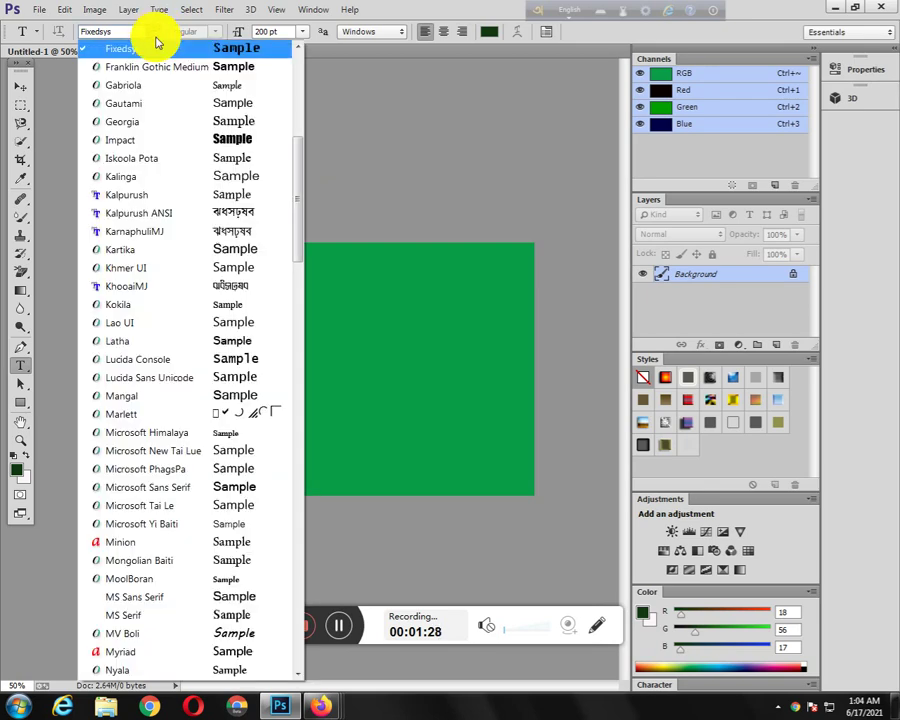
scroll(217, 136, "up", 4)
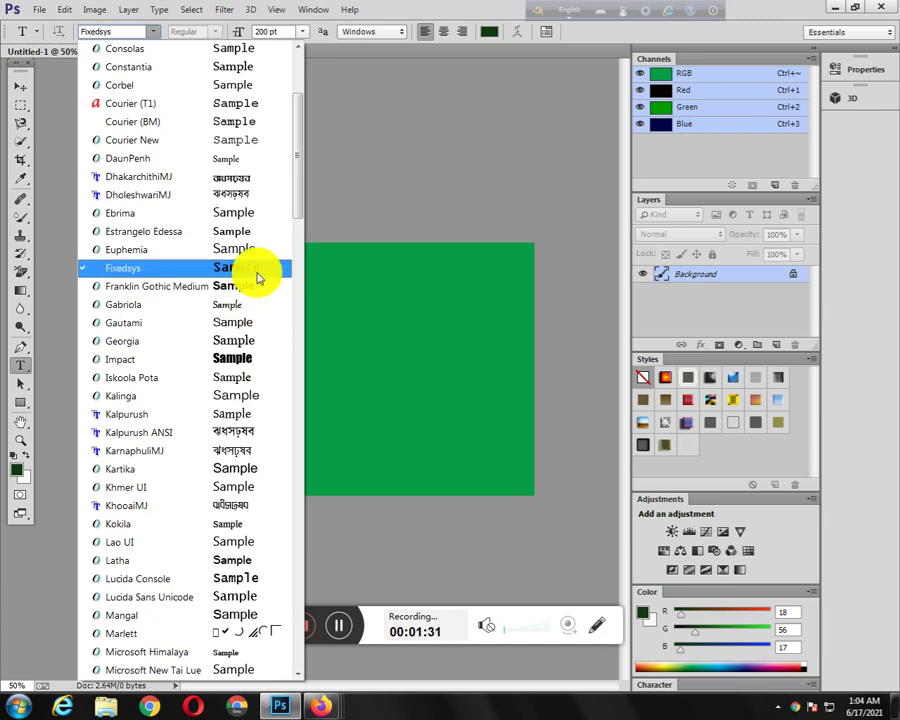
scroll(257, 278, "up", 1)
scroll(257, 278, "up", 3)
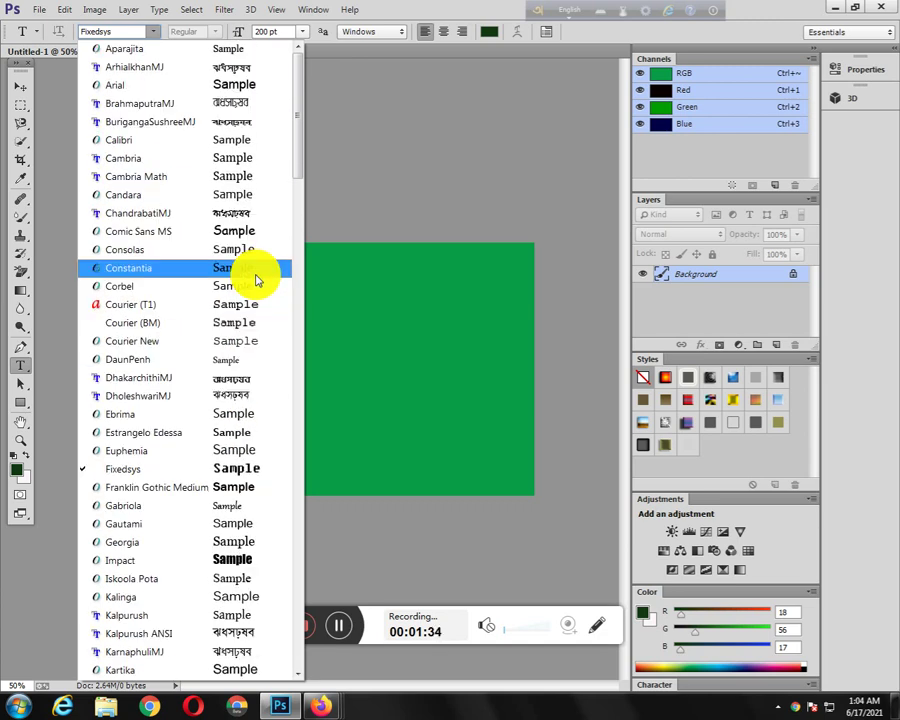
left_click(249, 85)
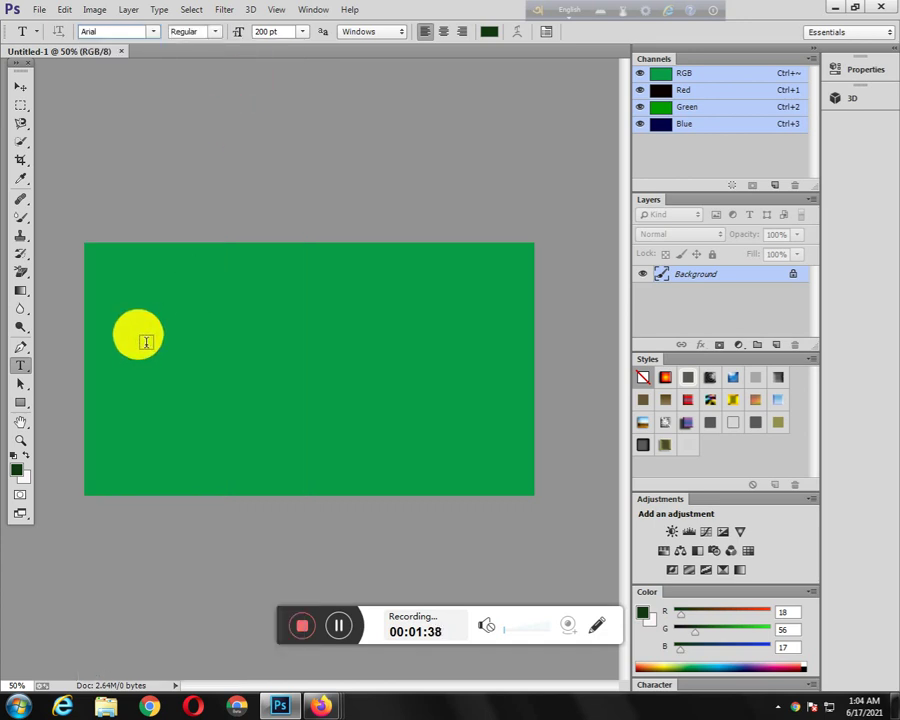
Type 'Shakib' with 'vi' on a second line in 200 pt dark green Arial
left_click(146, 342)
type("S")
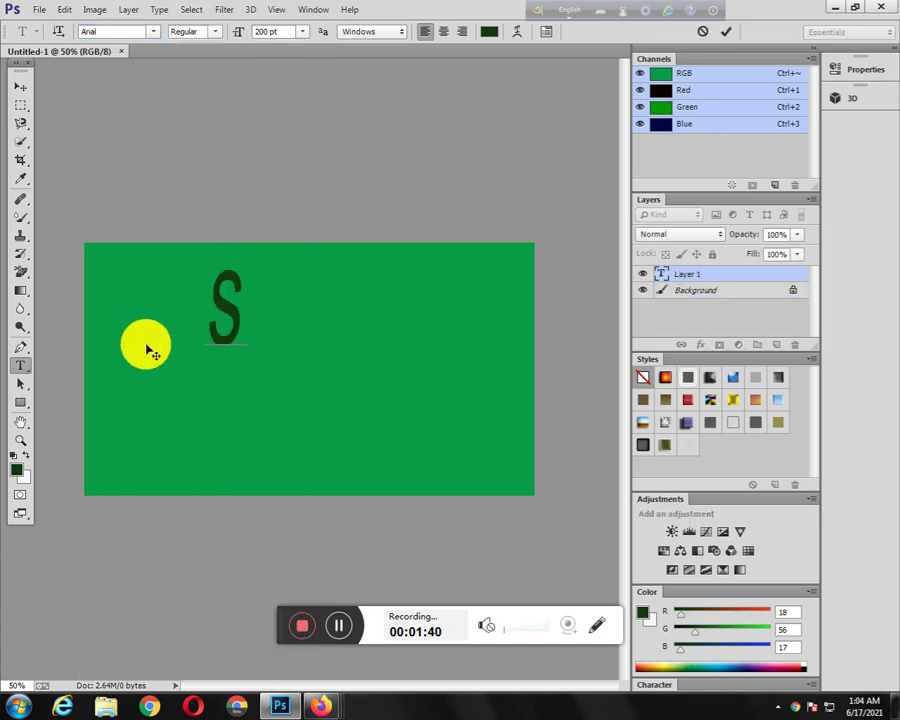
type("ha")
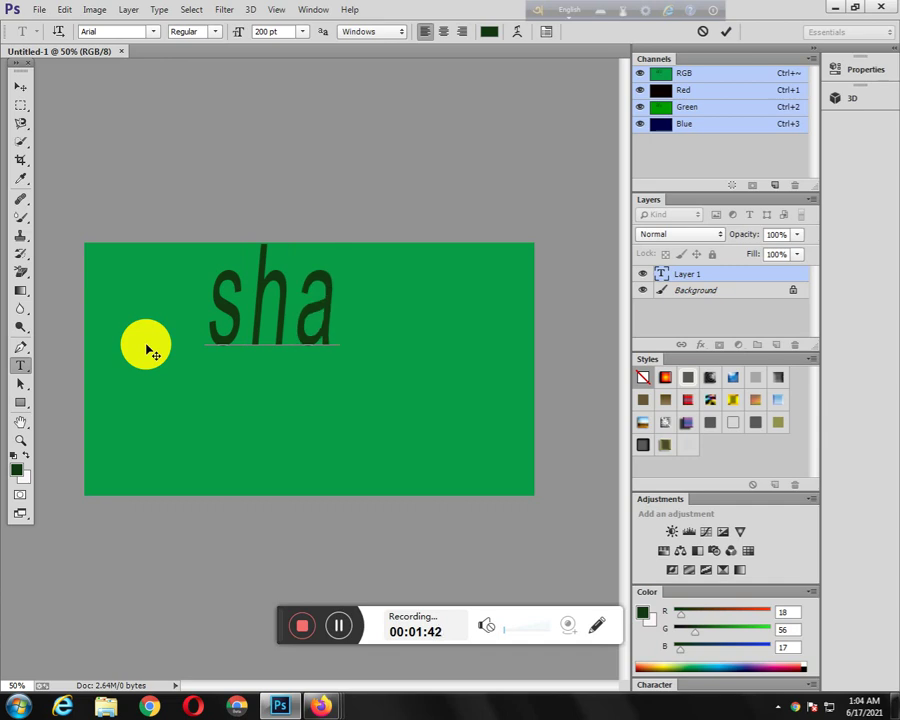
type("ki")
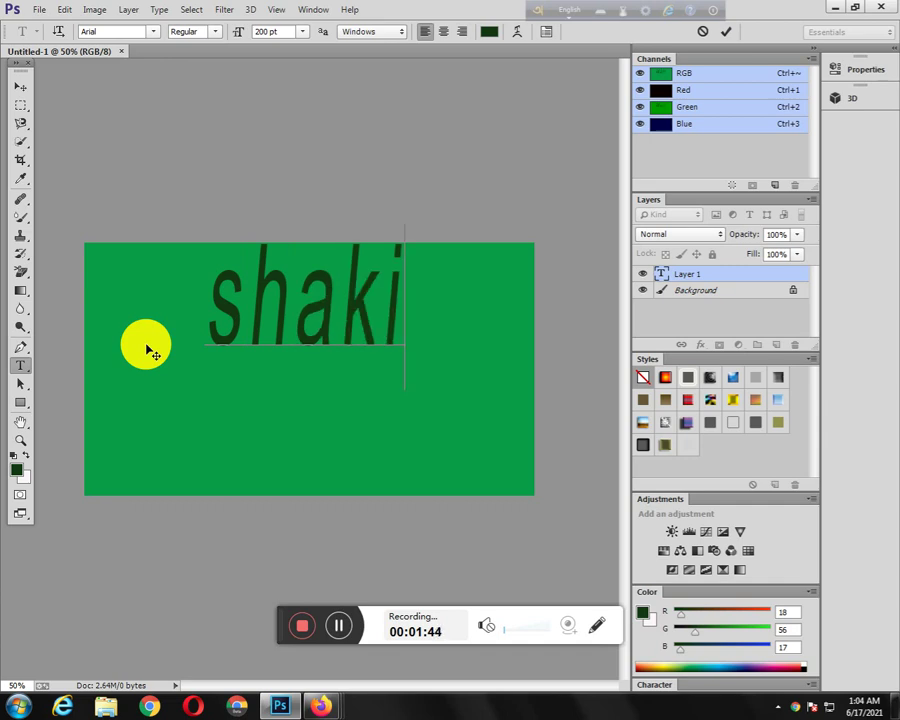
type("b")
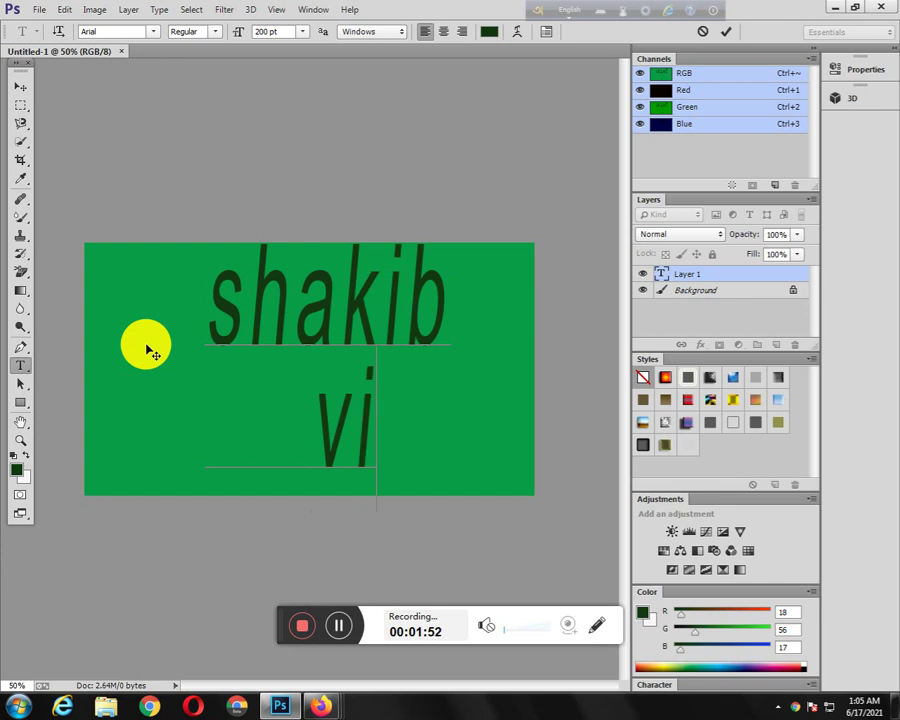
left_click(70, 8)
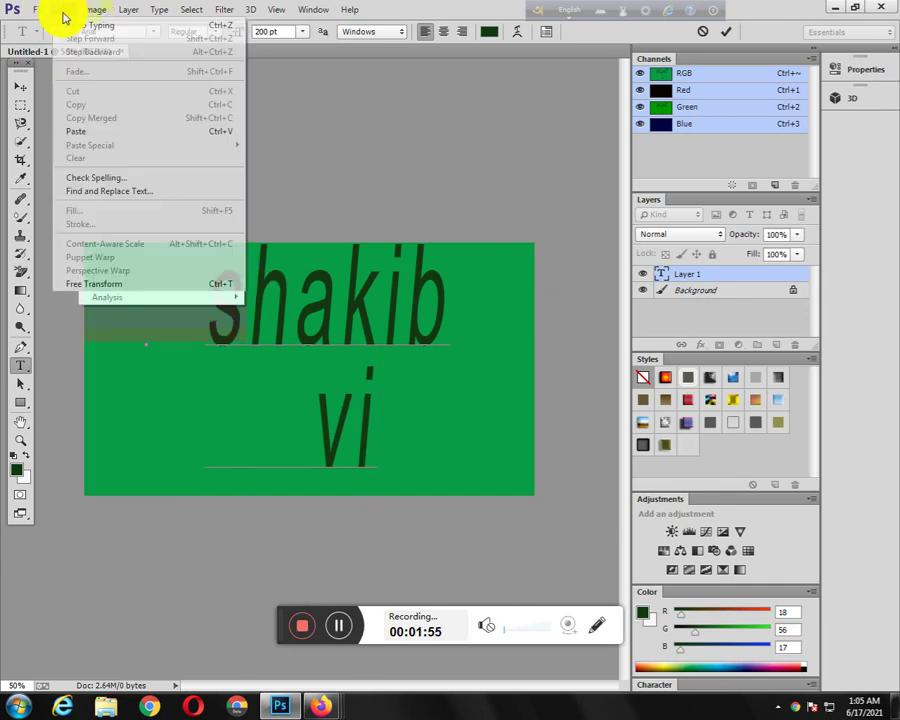
Free-transform the text to about 140% width and 96% height, shifted left
left_click(101, 283)
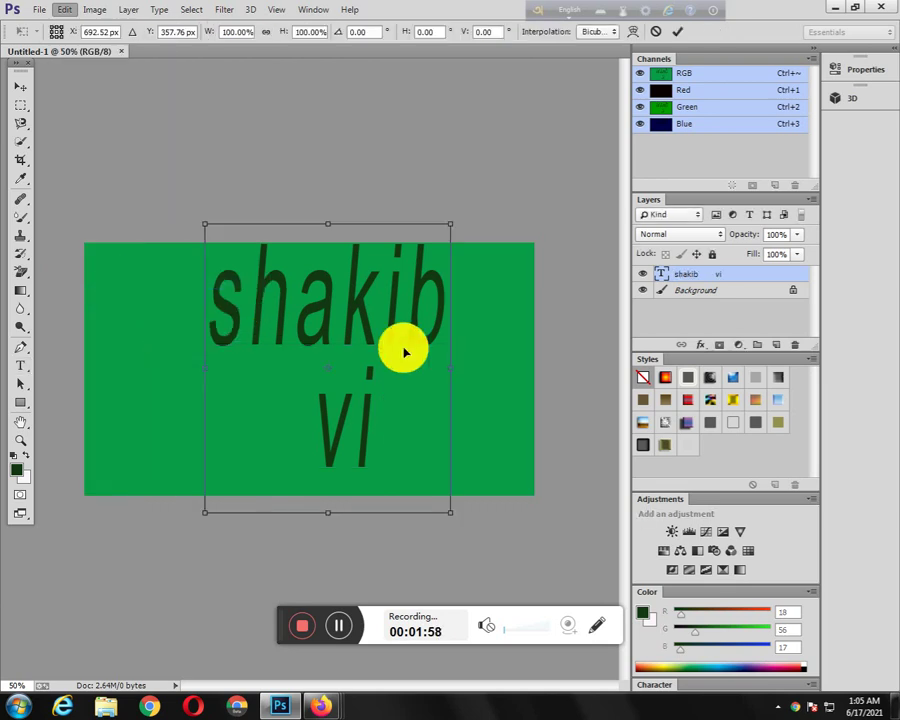
left_click_drag(382, 326, 358, 346)
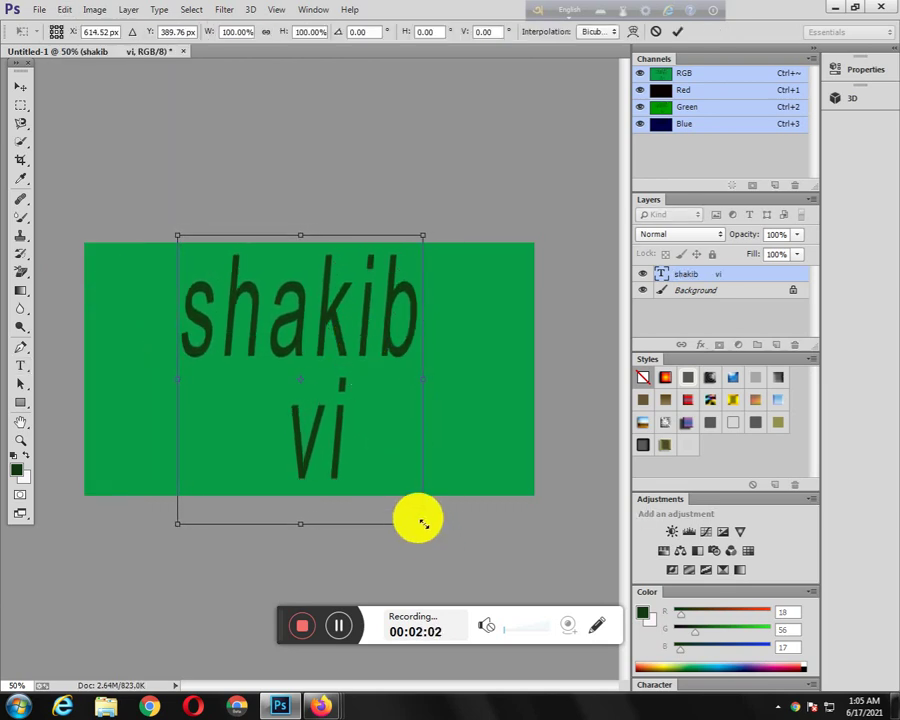
mouse_move(423, 523)
left_mouse_down()
mouse_move(474, 474)
mouse_move(520, 513)
left_mouse_up()
left_click_drag(428, 326, 376, 343)
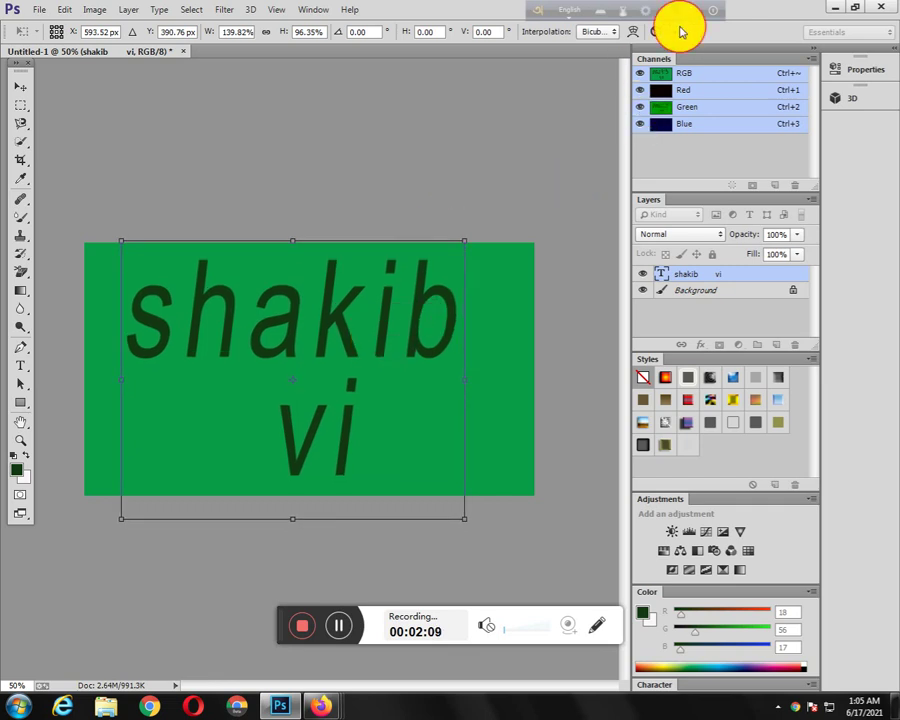
left_click(677, 31)
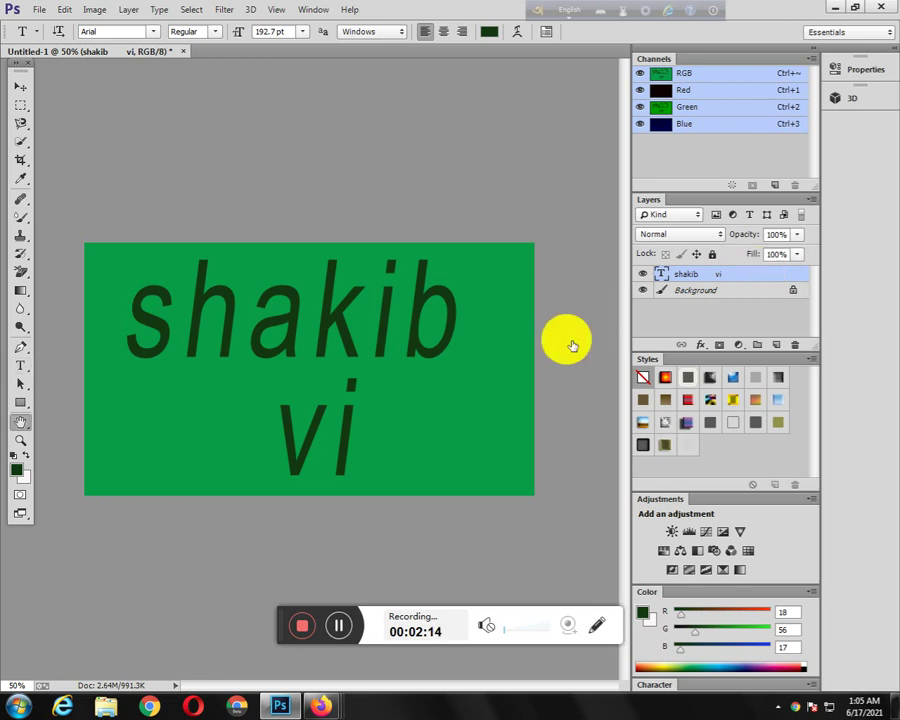
Add Bevel & Emboss to the text layer and set its Fill Opacity to 52%
double_click(688, 280)
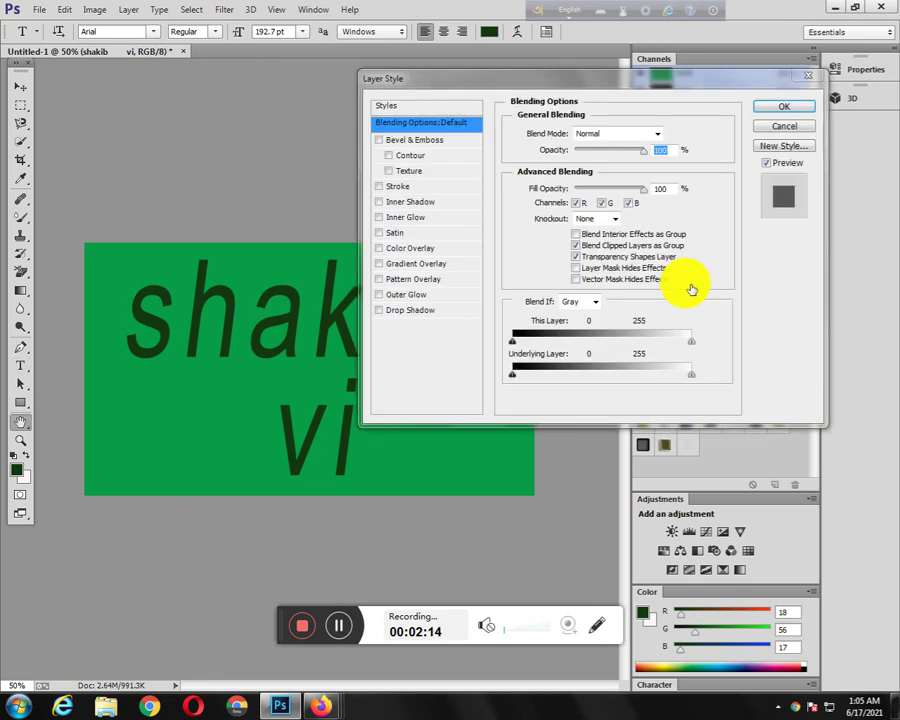
left_click(387, 141)
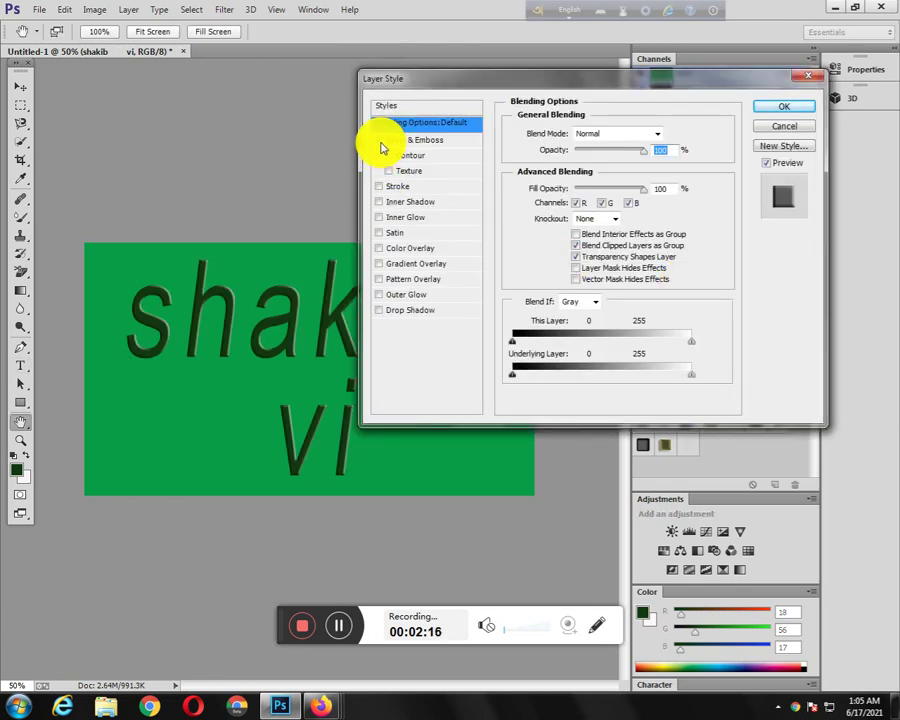
left_click(612, 189)
mouse_move(612, 191)
left_mouse_down()
mouse_move(640, 191)
mouse_move(610, 193)
left_mouse_up()
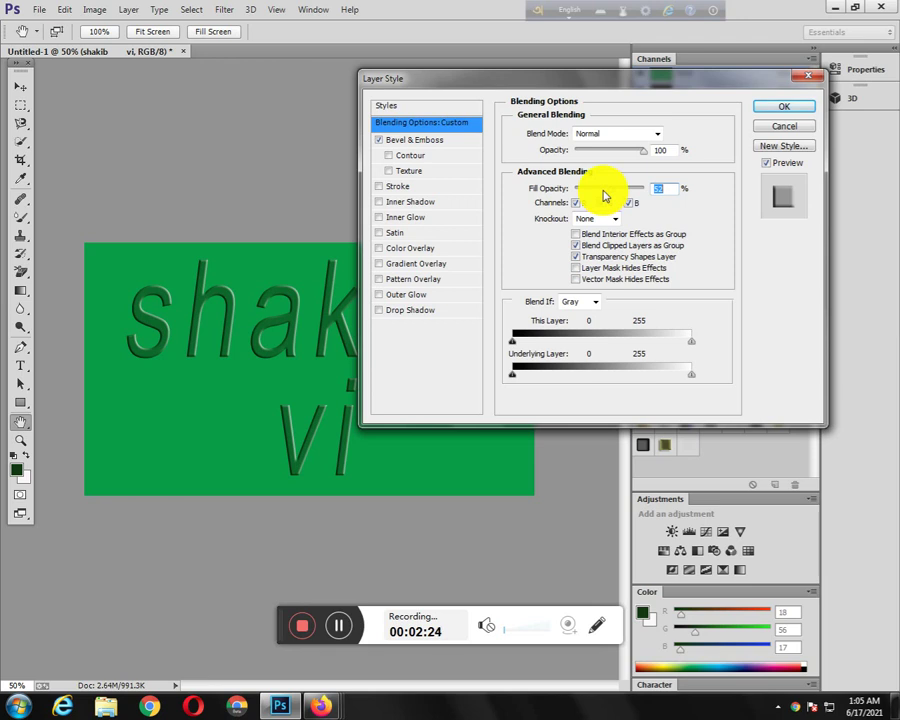
left_click_drag(604, 158, 636, 154)
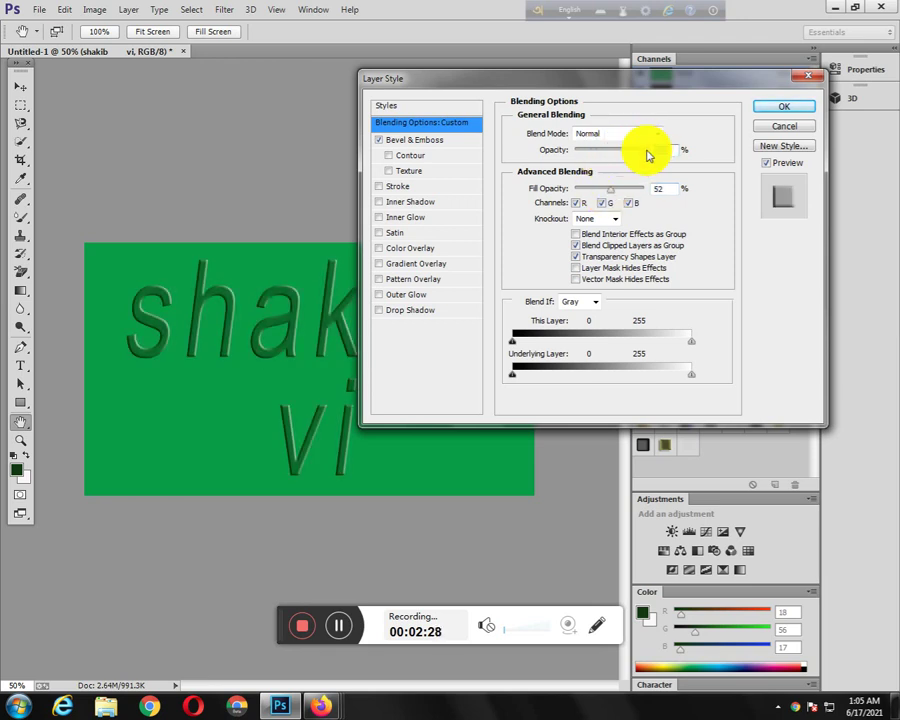
Try Color Burn and Darker Color, then settle on Multiply blending and show Bevel & Emboss settings
left_click(657, 135)
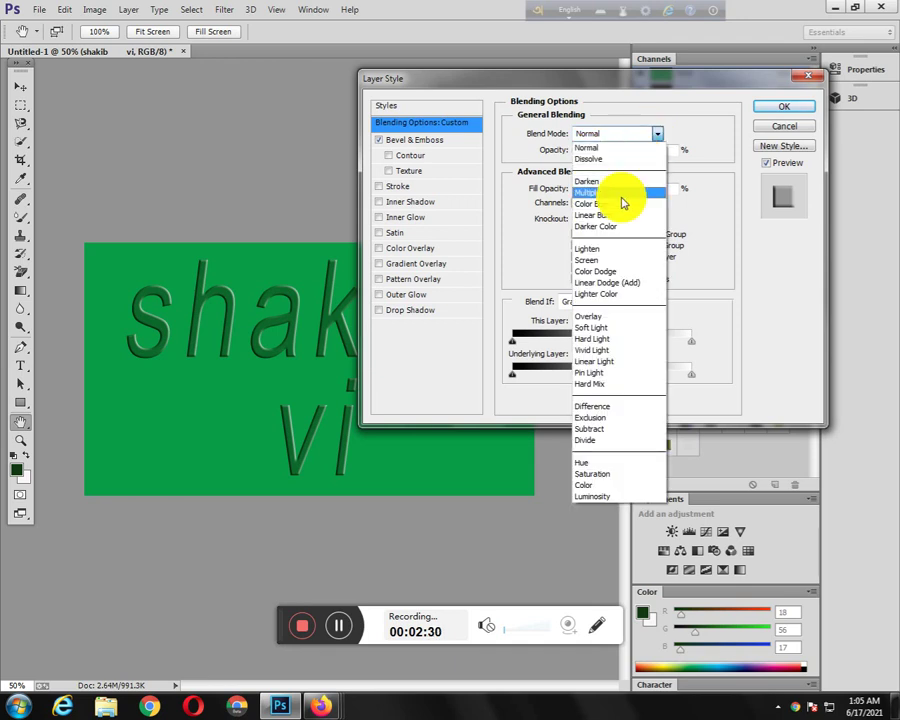
left_click(622, 204)
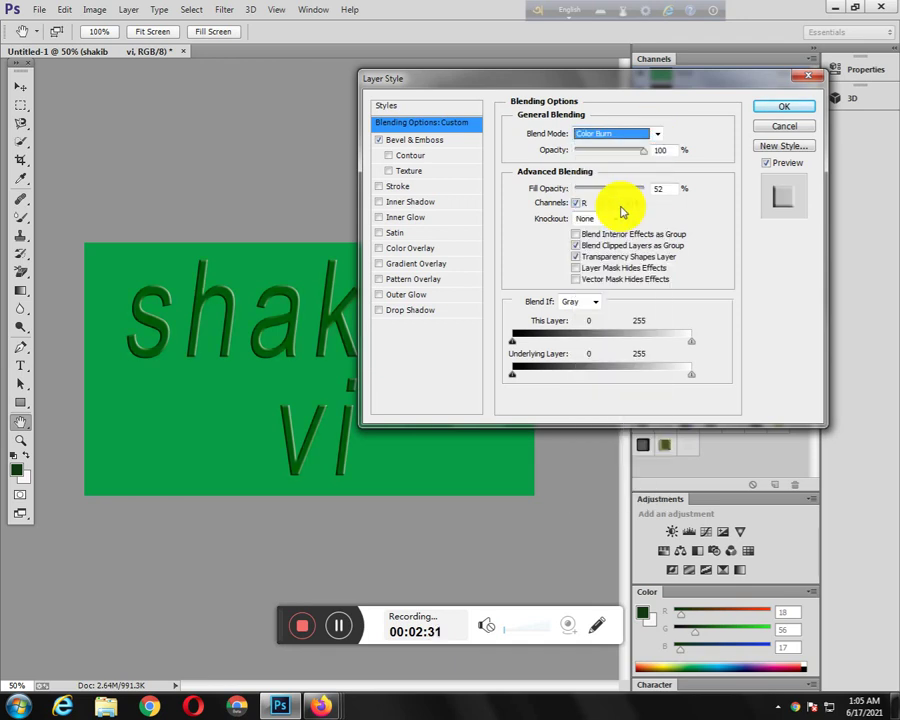
left_click(655, 135)
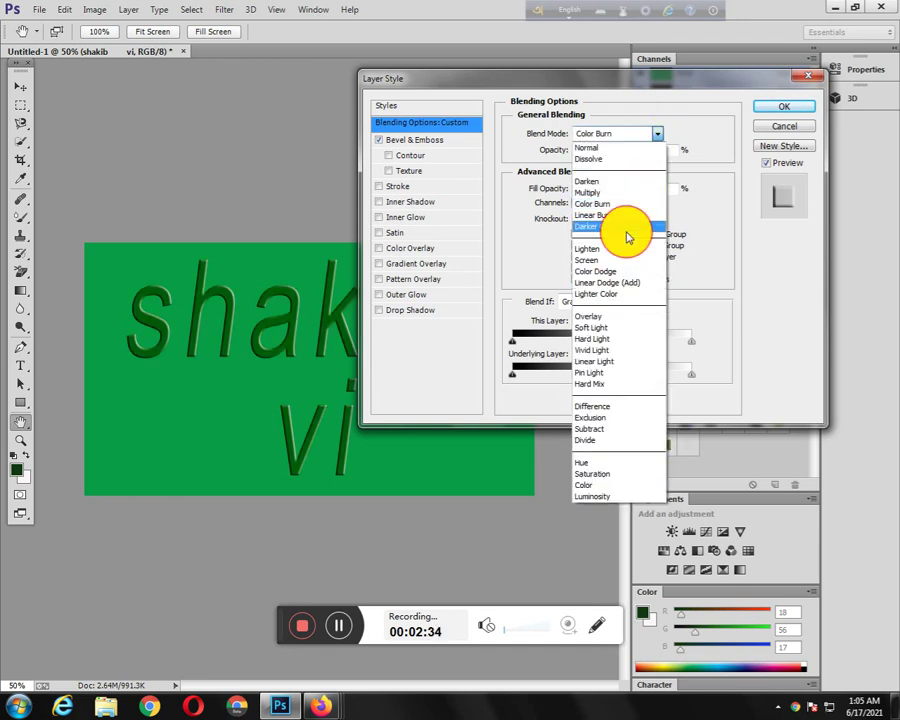
left_click(627, 230)
left_click(655, 134)
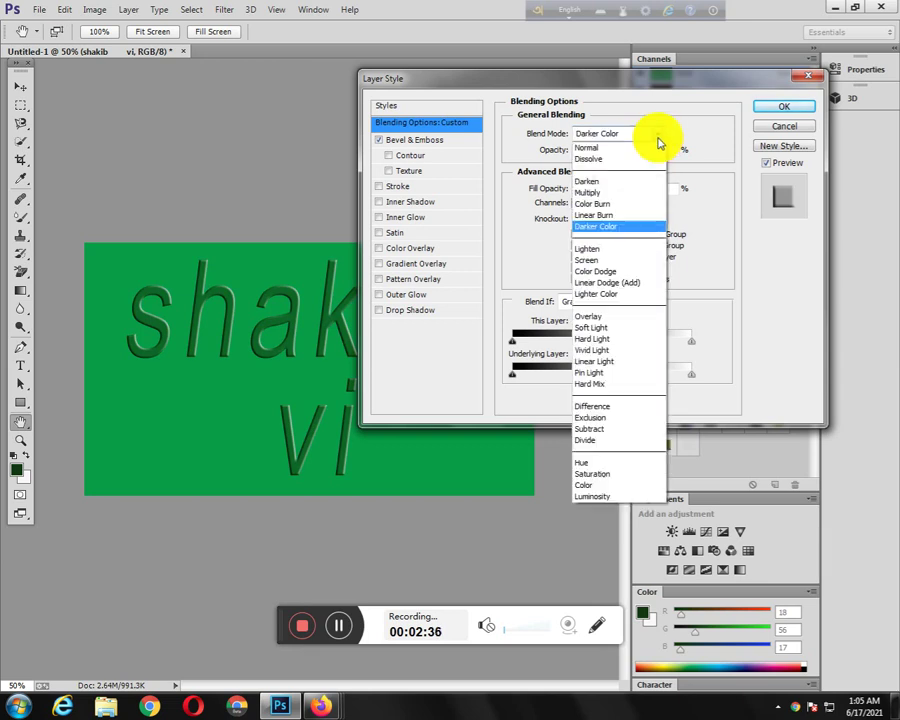
left_click(606, 193)
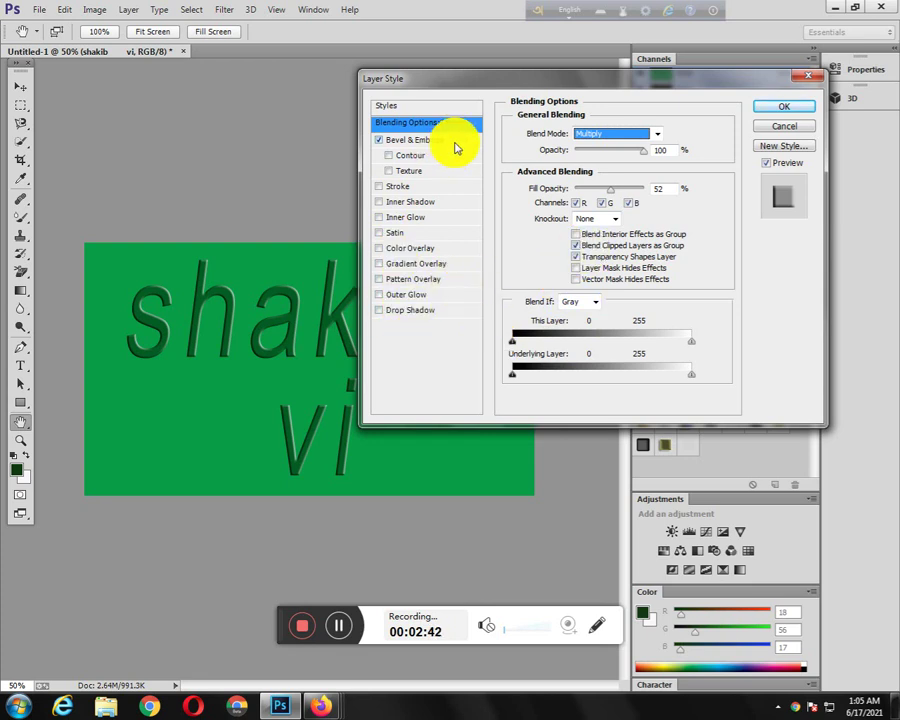
left_click(455, 142)
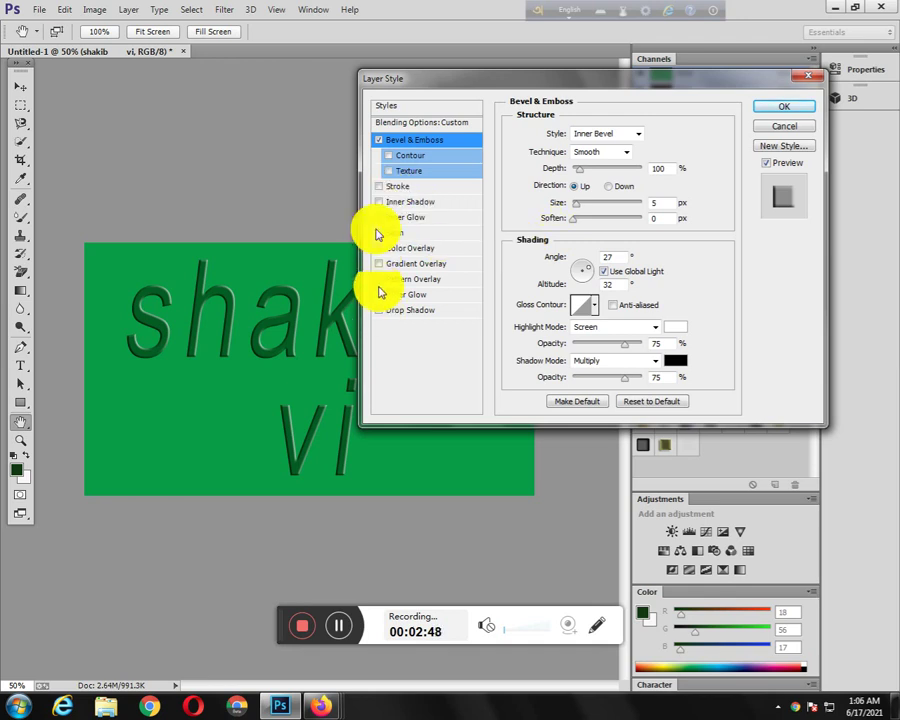
Give the text an Inner Shadow with 39% choke, 30 px distance and 1 px size
left_click(428, 201)
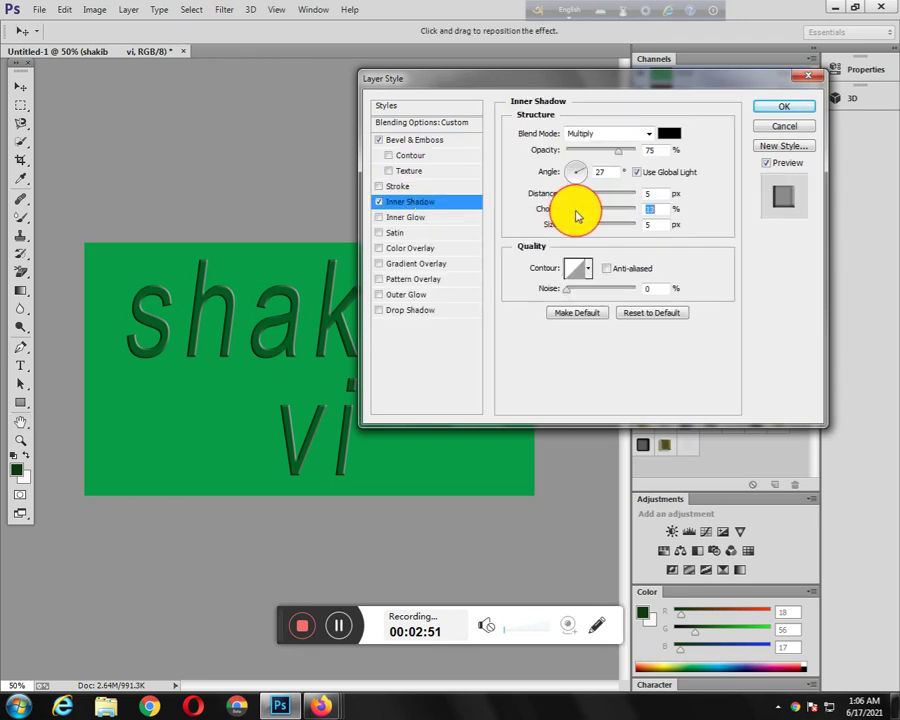
type("39")
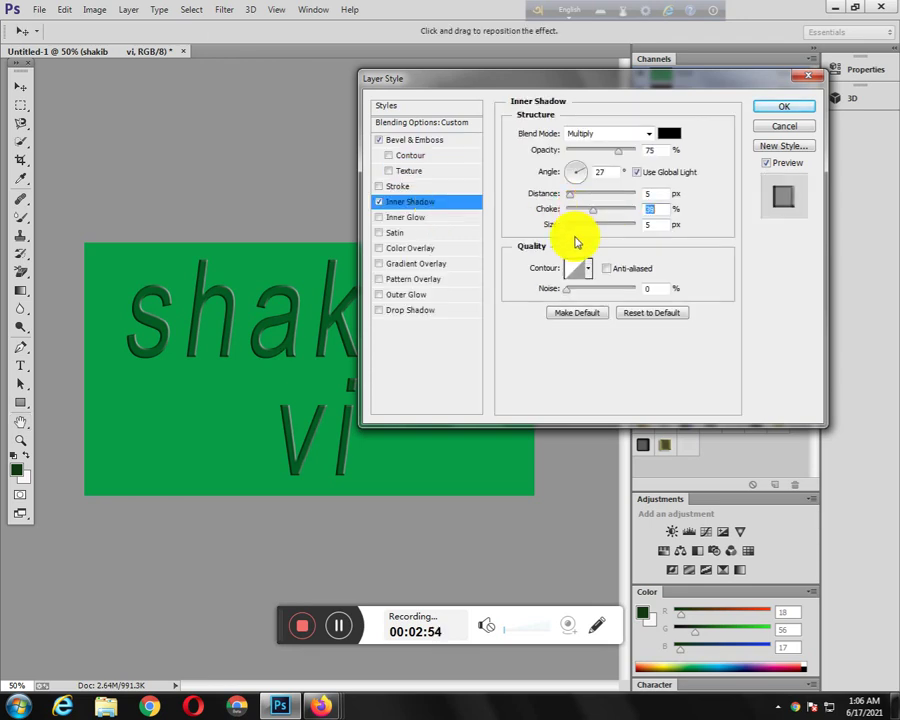
key("Tab")
left_click_drag(597, 229, 565, 236)
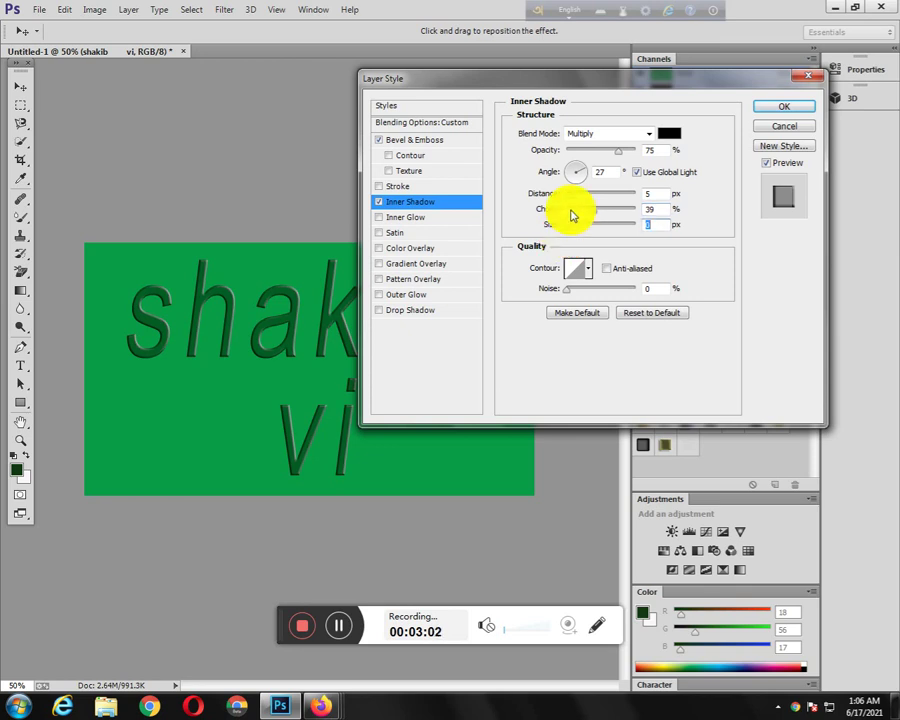
left_click_drag(586, 199, 591, 209)
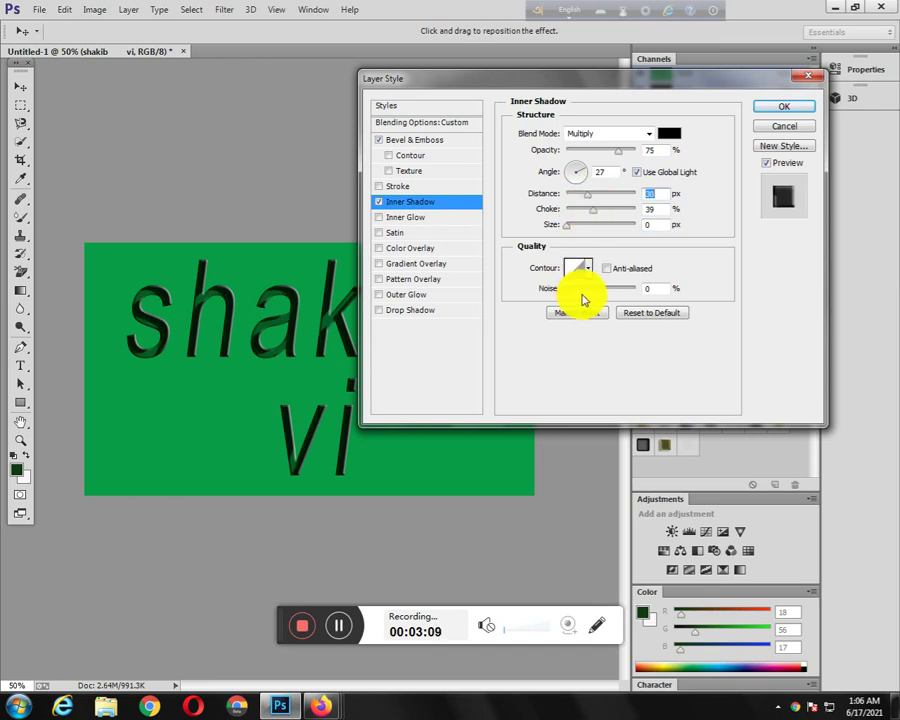
left_click_drag(576, 222, 594, 226)
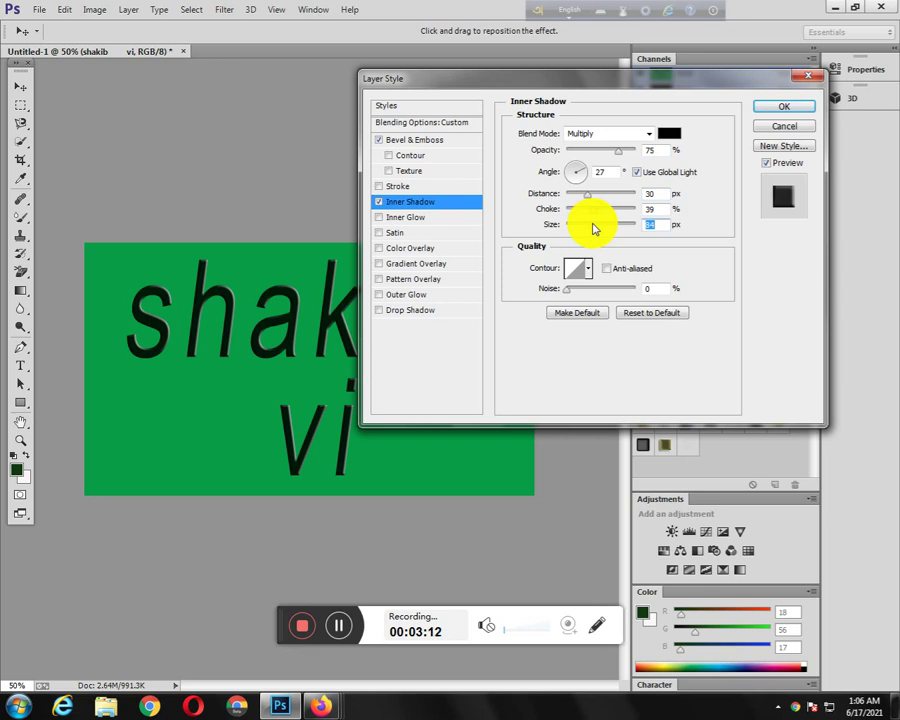
type("1")
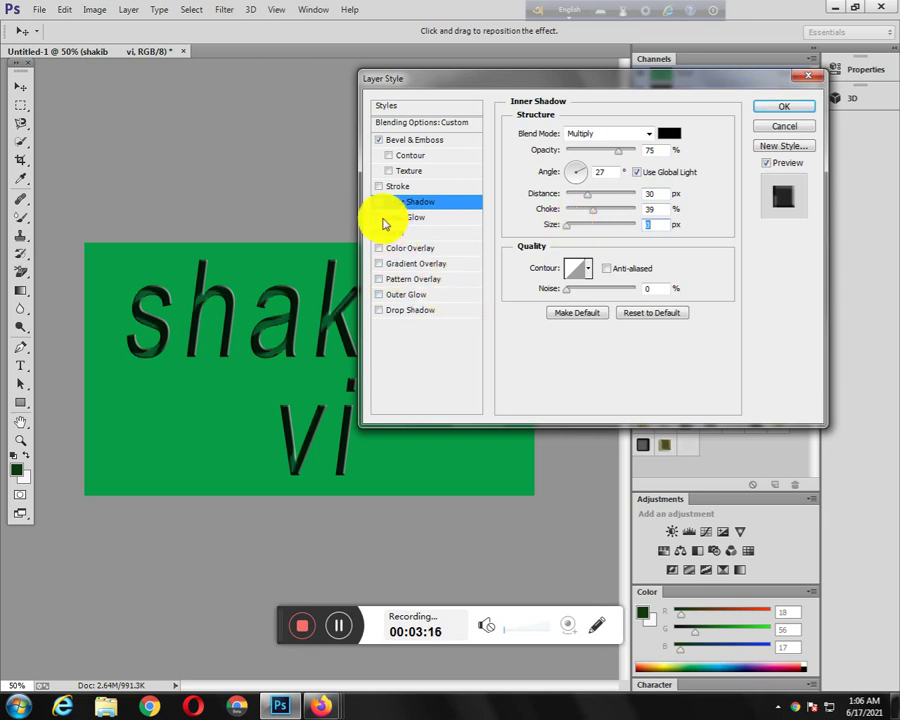
Enable Inner Glow on the text, adjusting its choke and setting the range to 62%
left_click(446, 218)
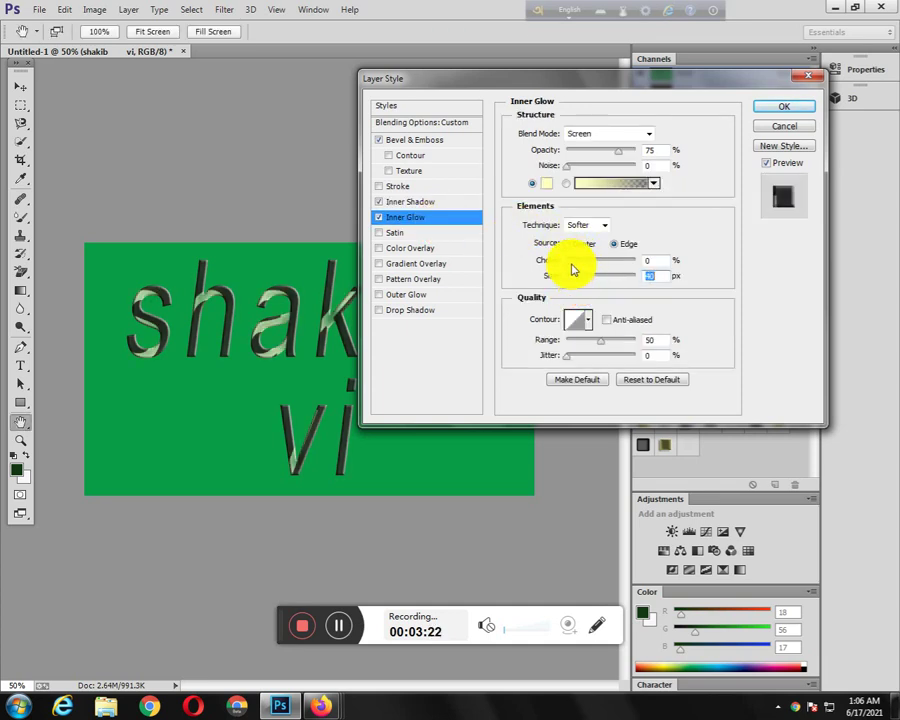
left_click_drag(569, 267, 578, 268)
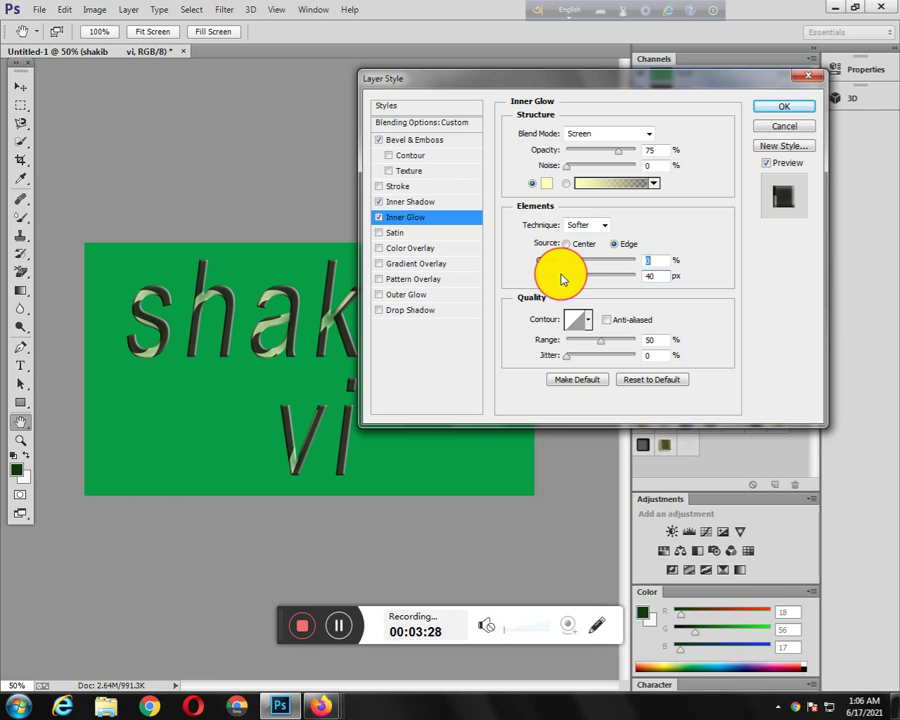
left_click(588, 341)
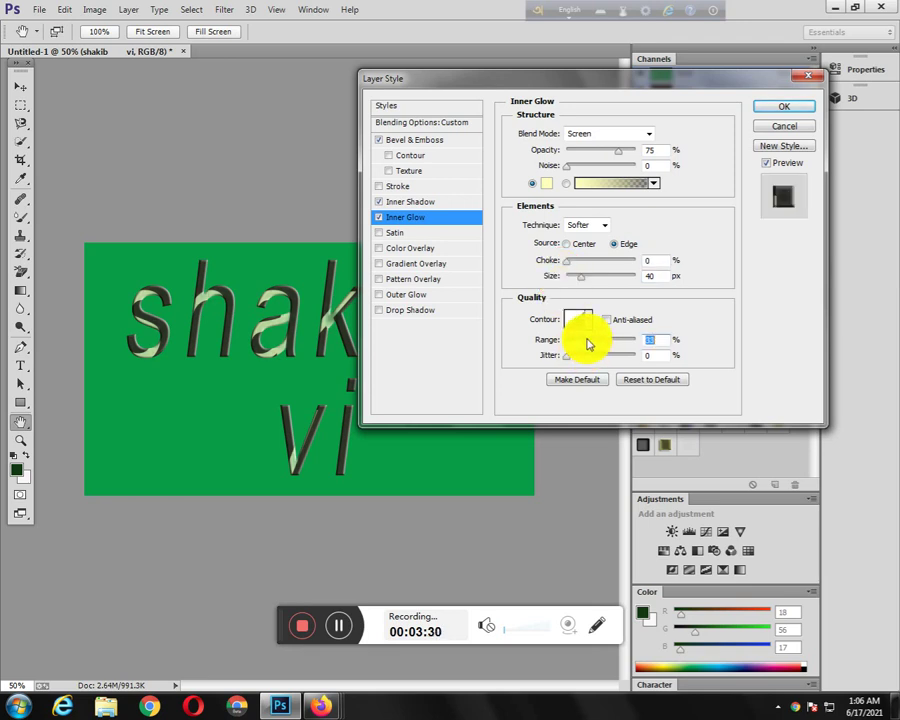
mouse_move(592, 343)
left_mouse_down()
mouse_move(650, 343)
mouse_move(609, 343)
mouse_move(603, 355)
mouse_move(653, 355)
mouse_move(571, 361)
mouse_move(612, 357)
left_mouse_up()
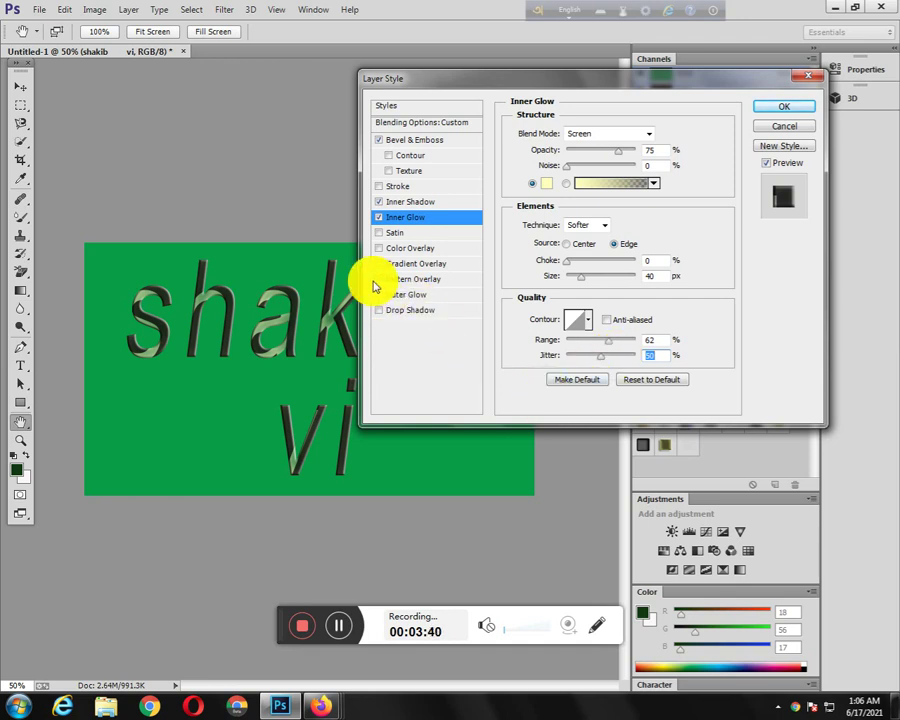
Add a Satin effect with 250 px distance and 213 px size, and enable Color Overlay
left_click(424, 234)
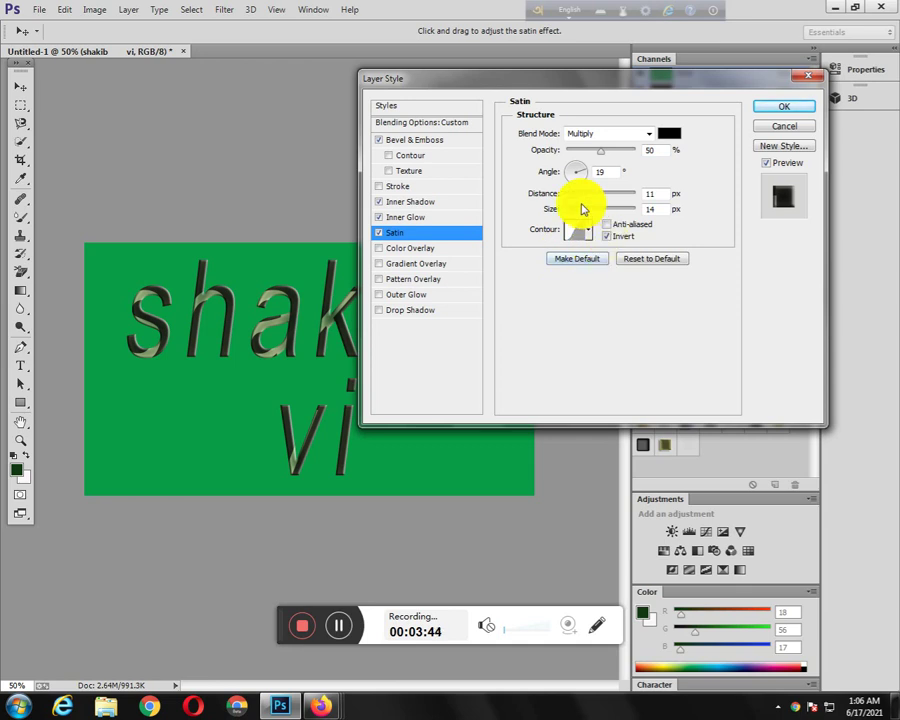
left_click_drag(578, 200, 590, 201)
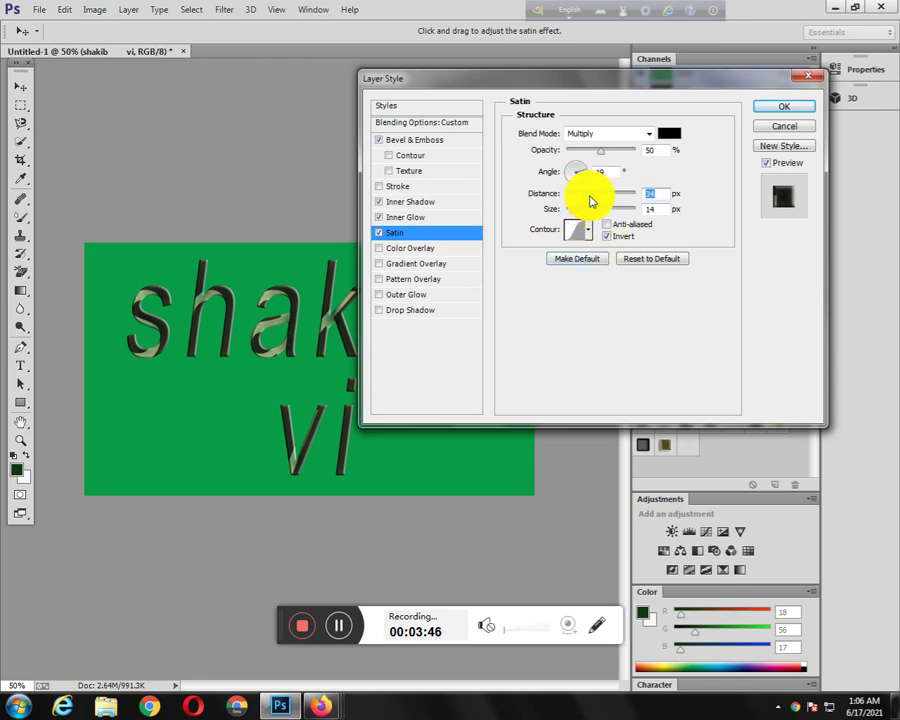
left_click(588, 209)
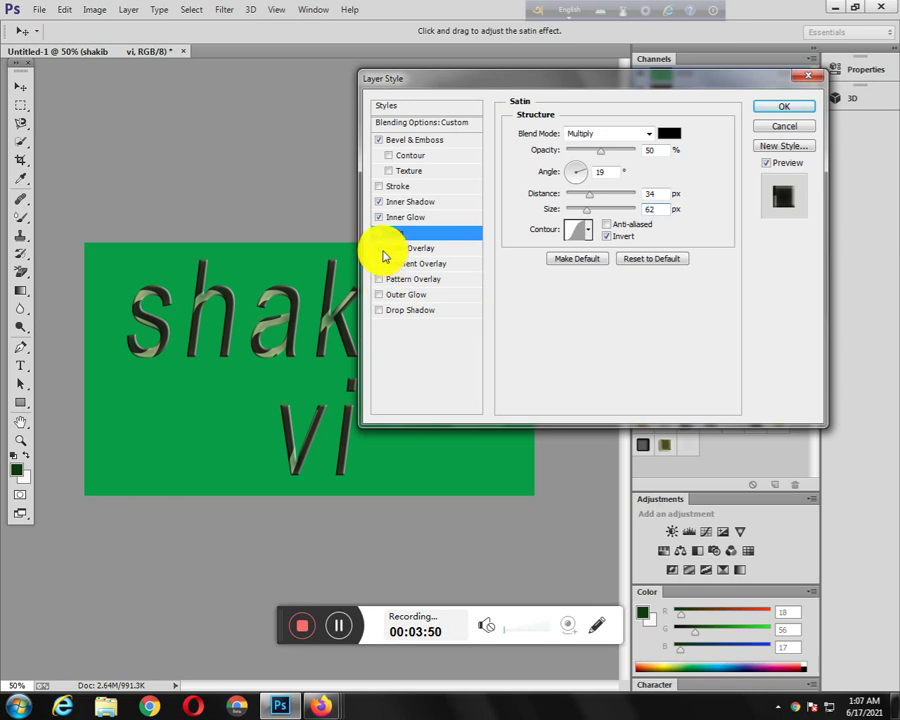
left_click_drag(588, 208, 627, 221)
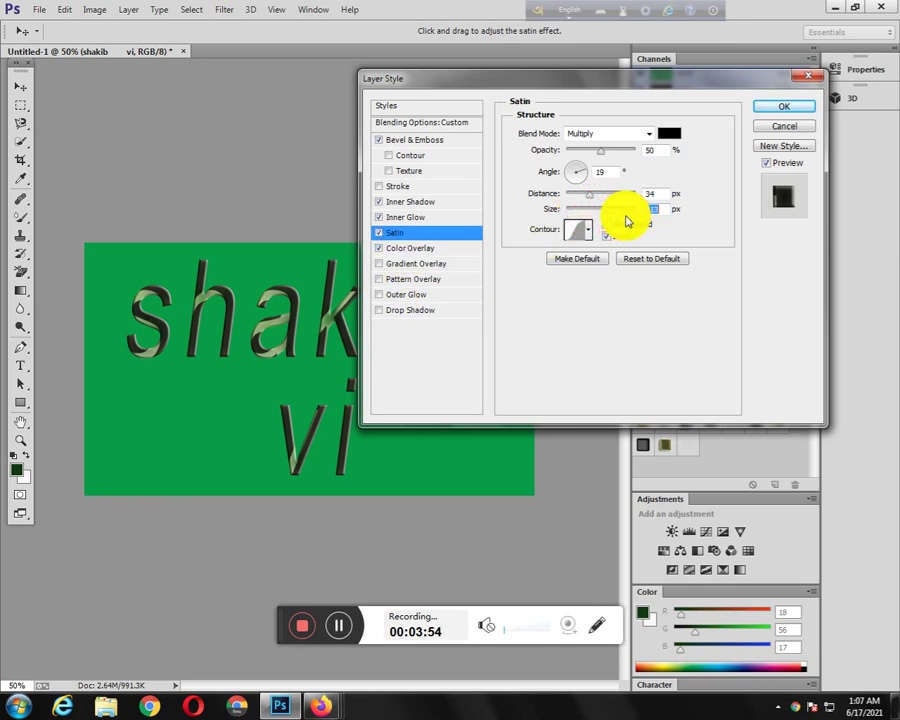
left_click_drag(606, 194, 632, 200)
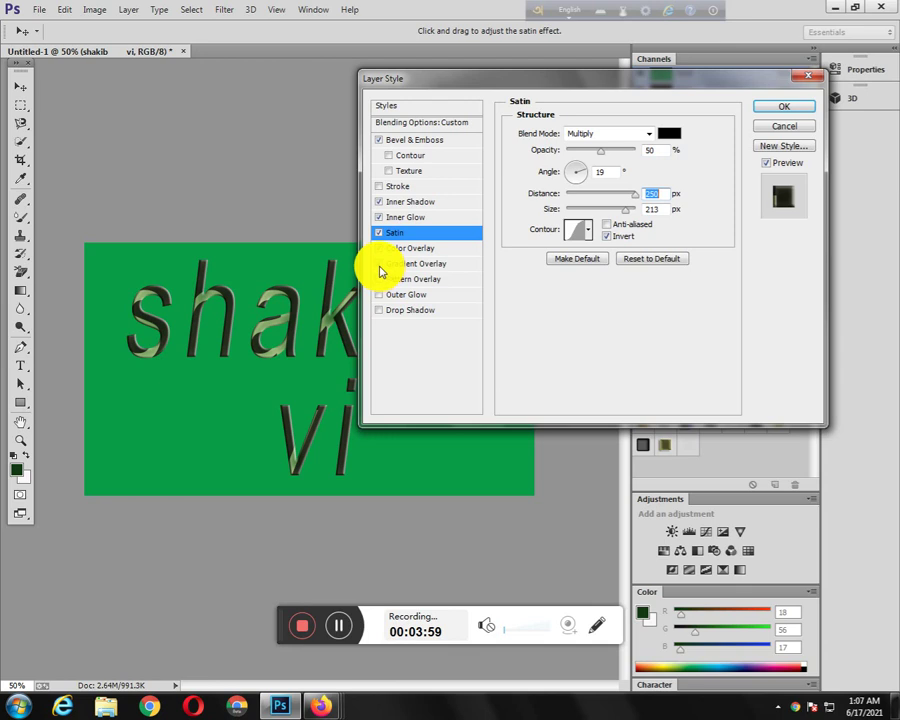
left_click(379, 264)
Set the Gradient Overlay scale to 135% and choose a dark green gradient preset
left_click(450, 264)
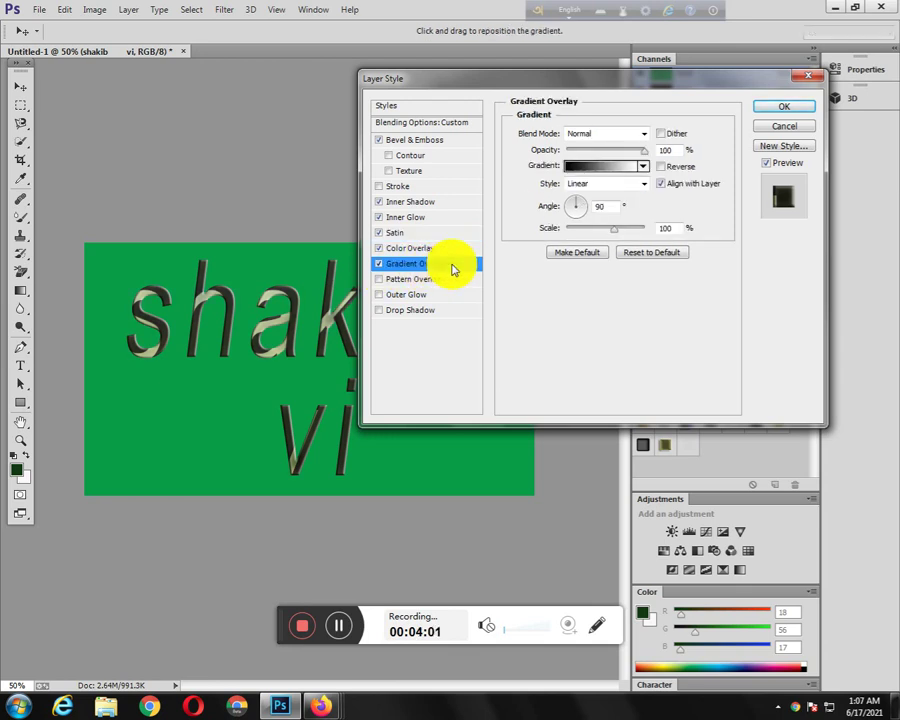
left_click_drag(604, 229, 637, 231)
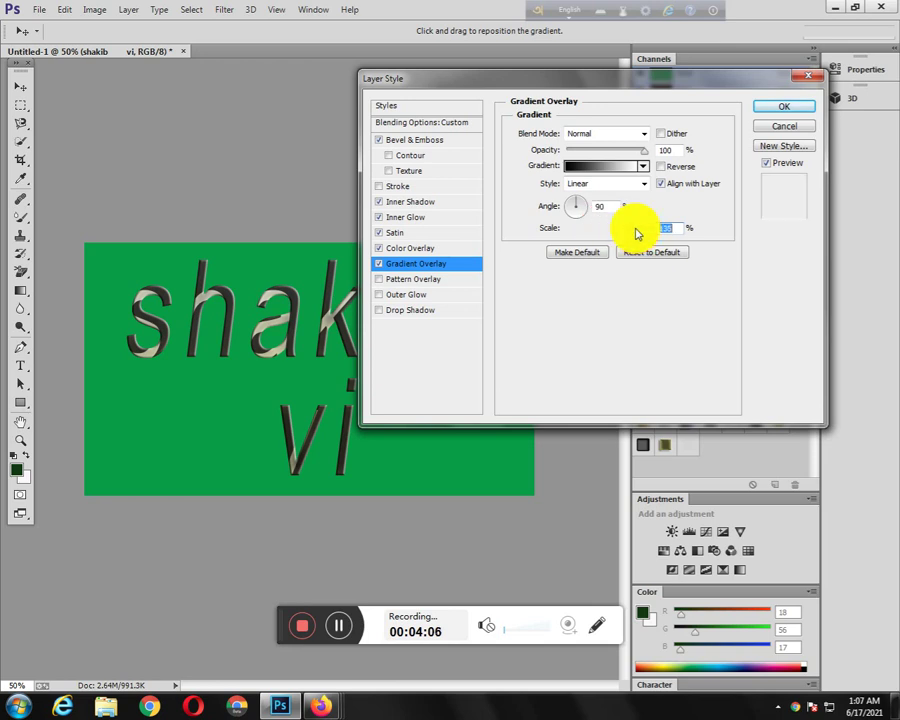
left_click(644, 166)
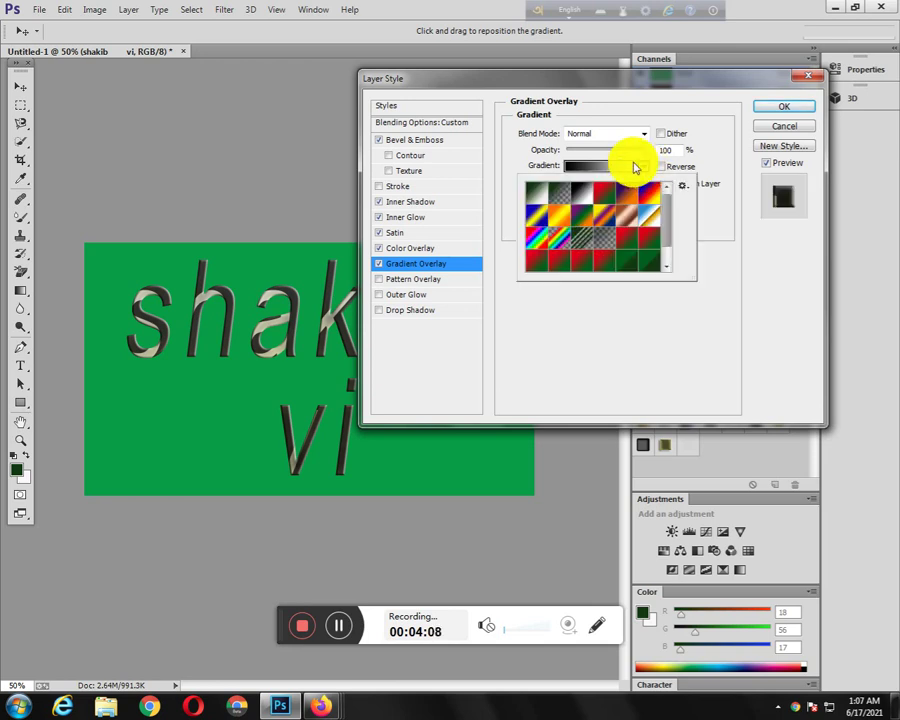
left_click(622, 260)
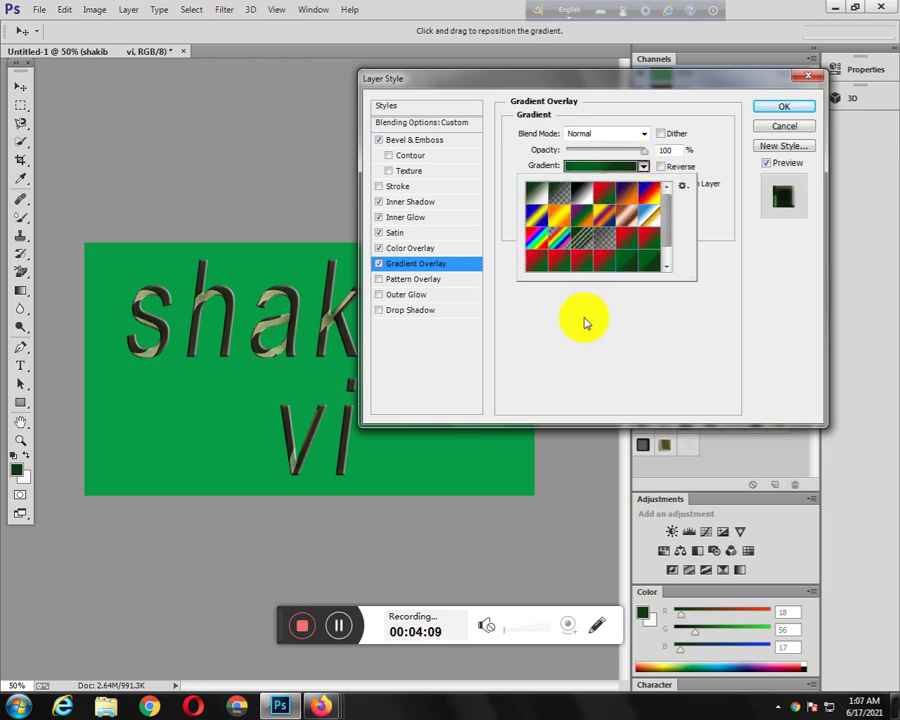
left_click(556, 213)
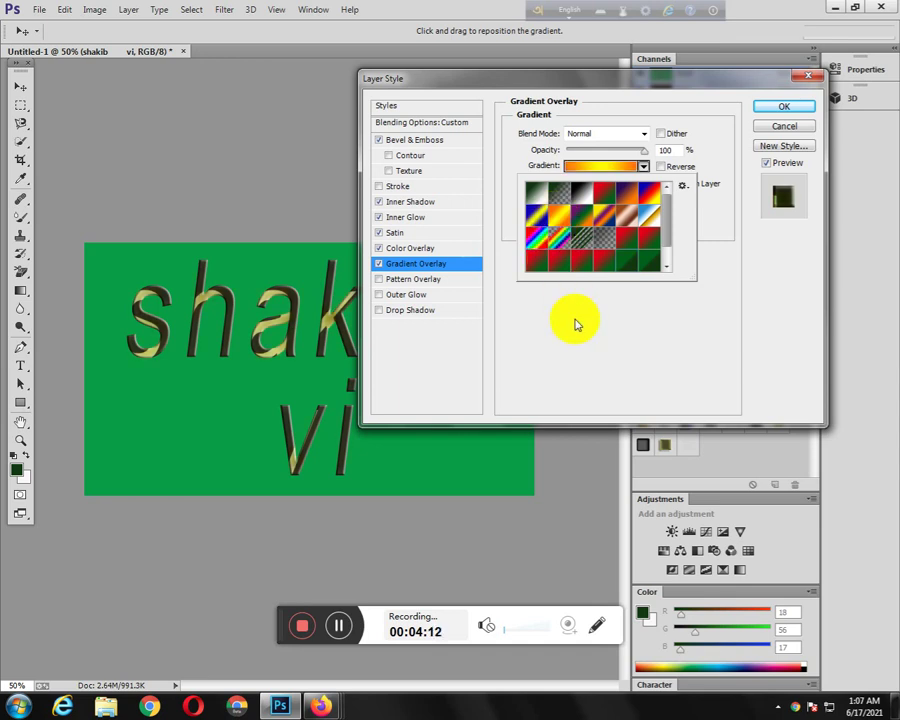
left_click(537, 212)
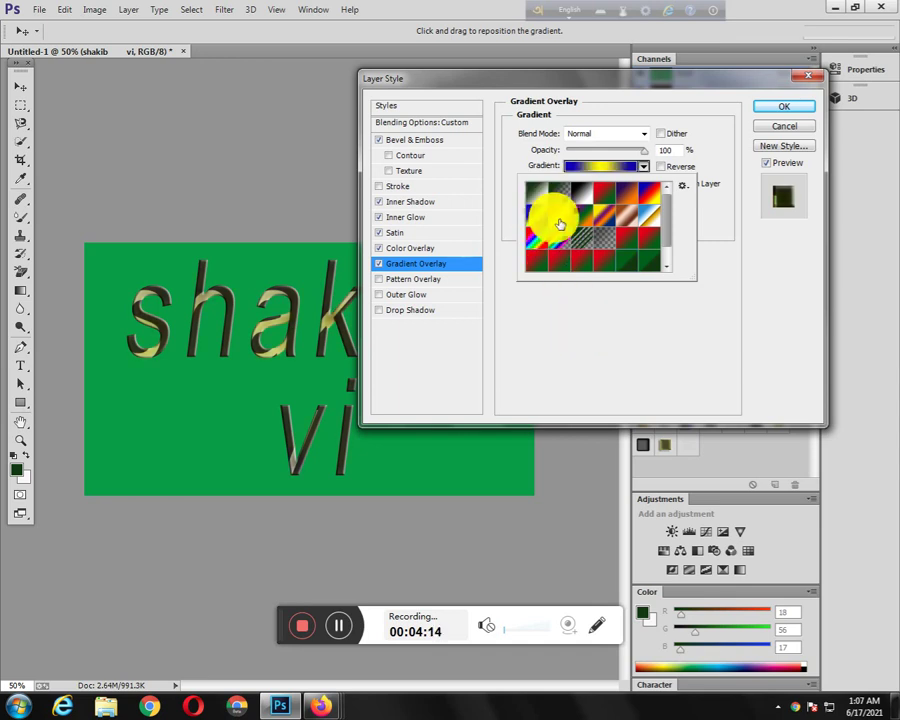
left_click(637, 262)
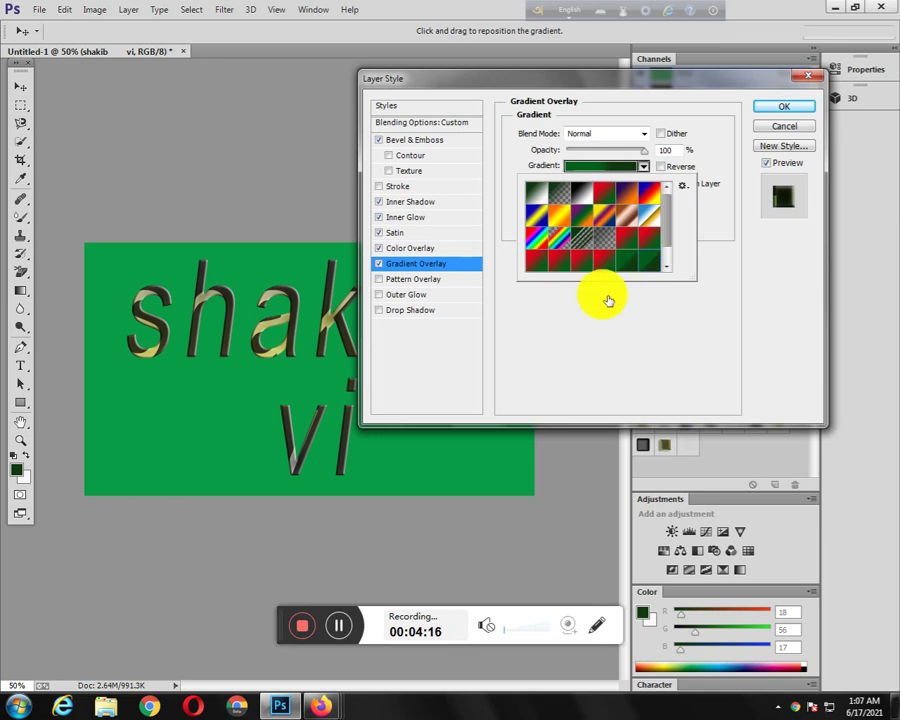
left_click(621, 288)
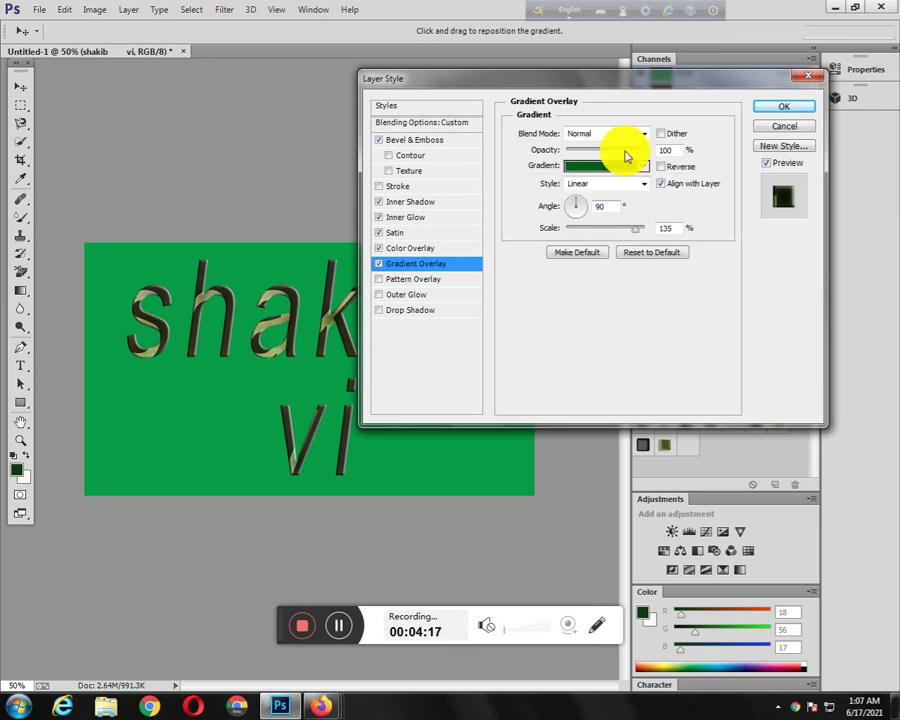
Set the gradient overlay to 99% opacity with Soft Light blend mode
left_click(608, 150)
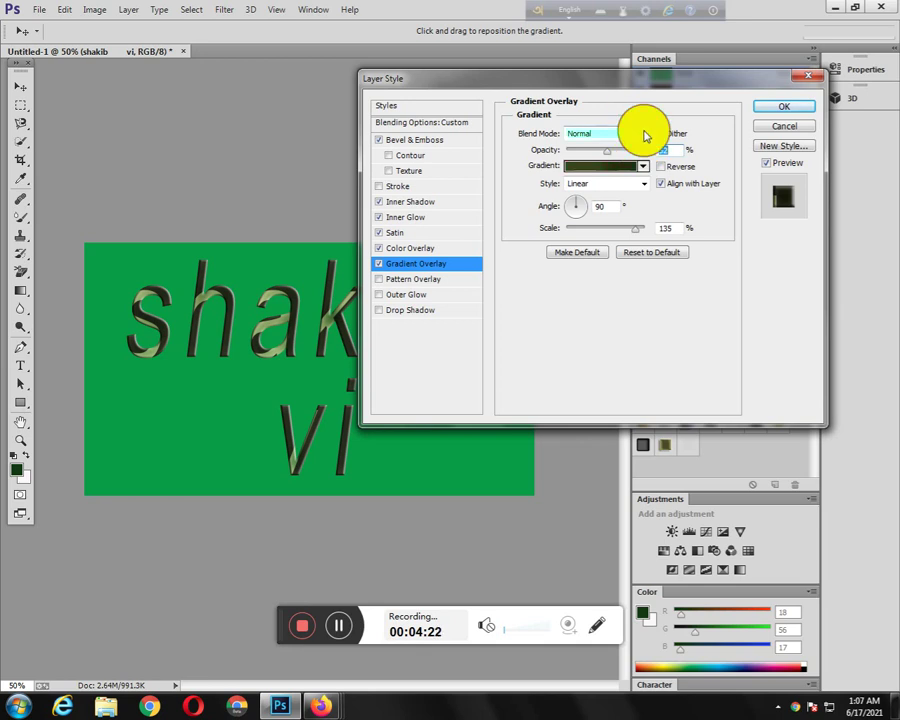
left_click(643, 134)
left_click(612, 193)
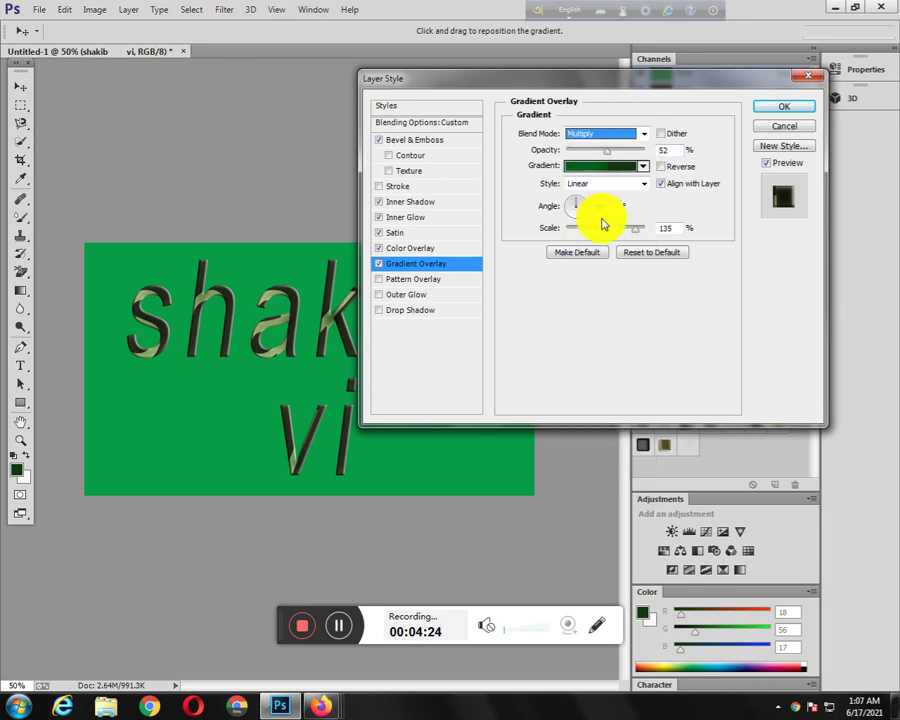
left_click(643, 136)
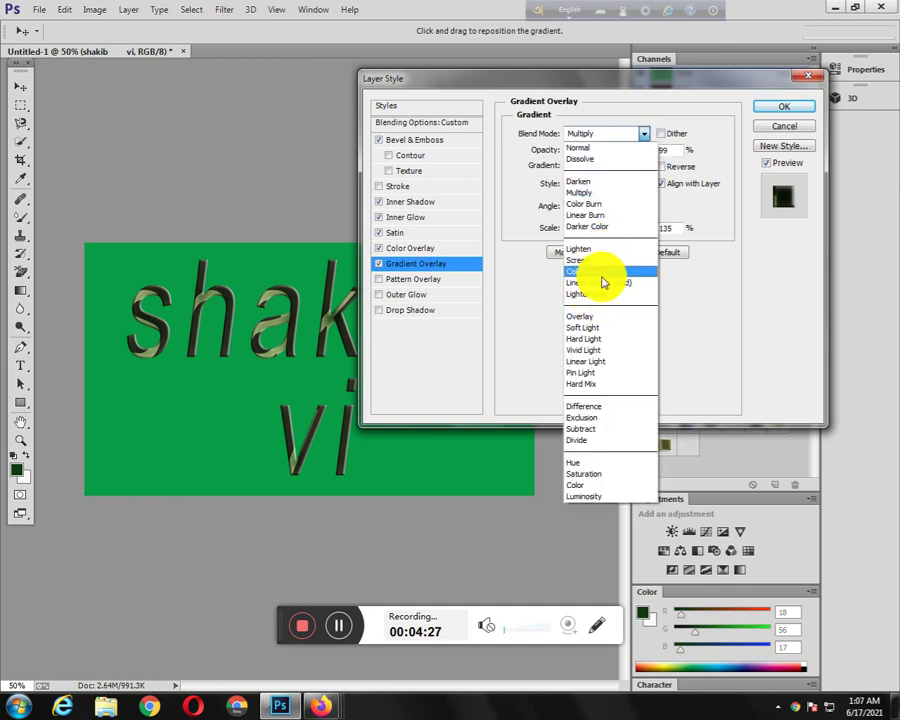
left_click(588, 328)
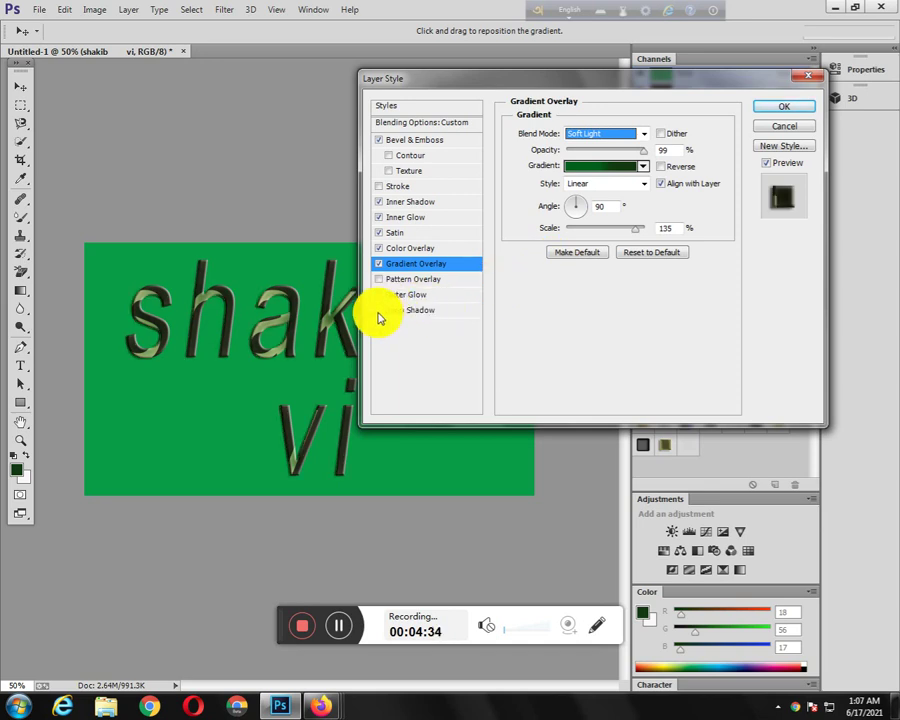
Add a Multiply Drop Shadow at 75% opacity with 24% spread and 5 px size
left_click(379, 310)
left_click(455, 313)
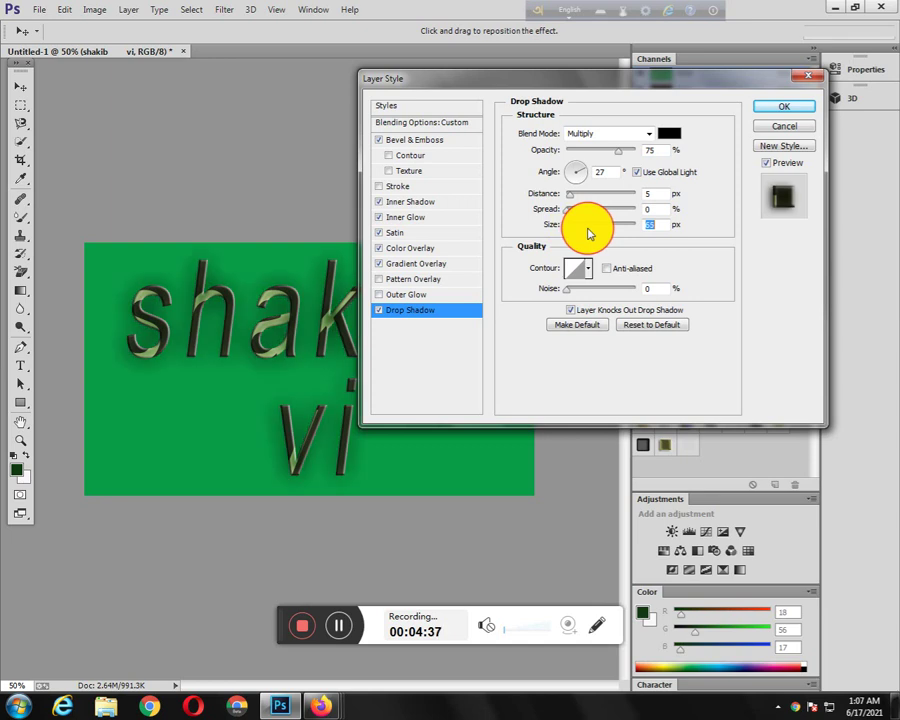
mouse_move(588, 228)
left_mouse_down()
mouse_move(566, 226)
mouse_move(585, 212)
left_mouse_up()
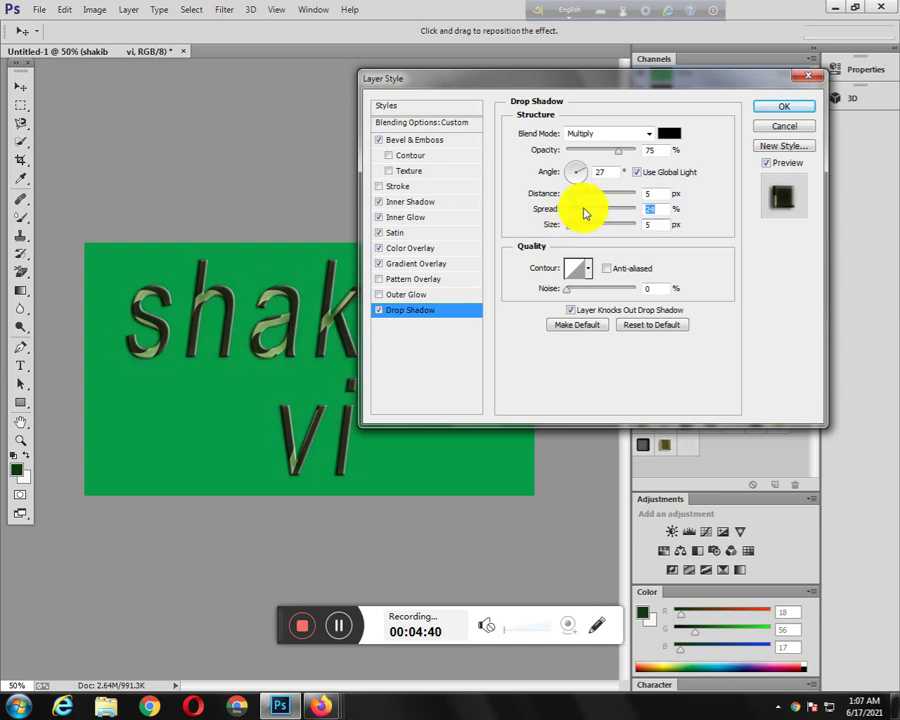
left_click(587, 193)
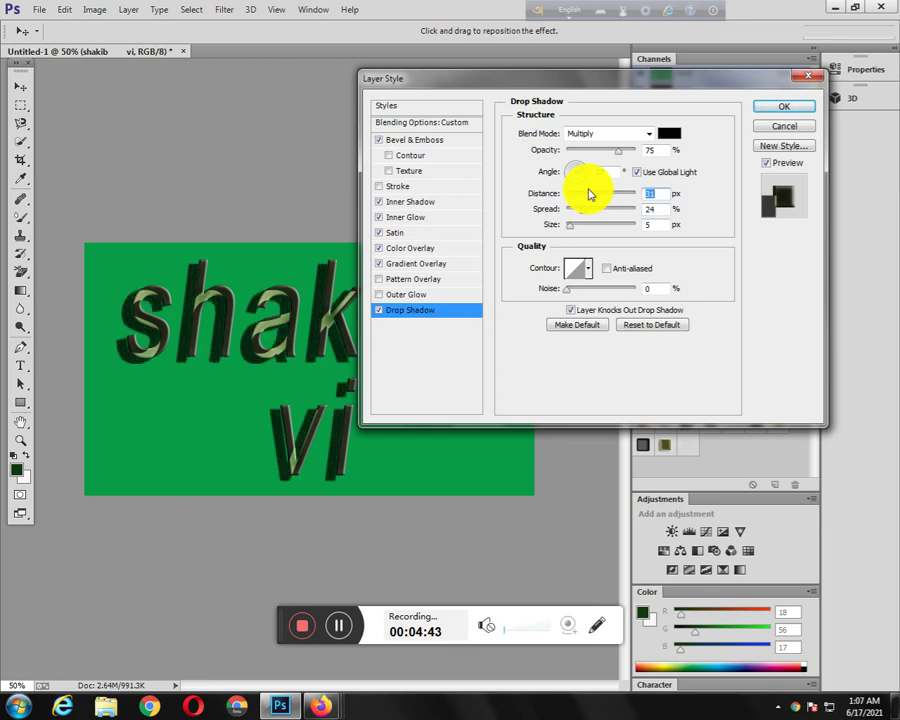
left_click_drag(576, 197, 574, 198)
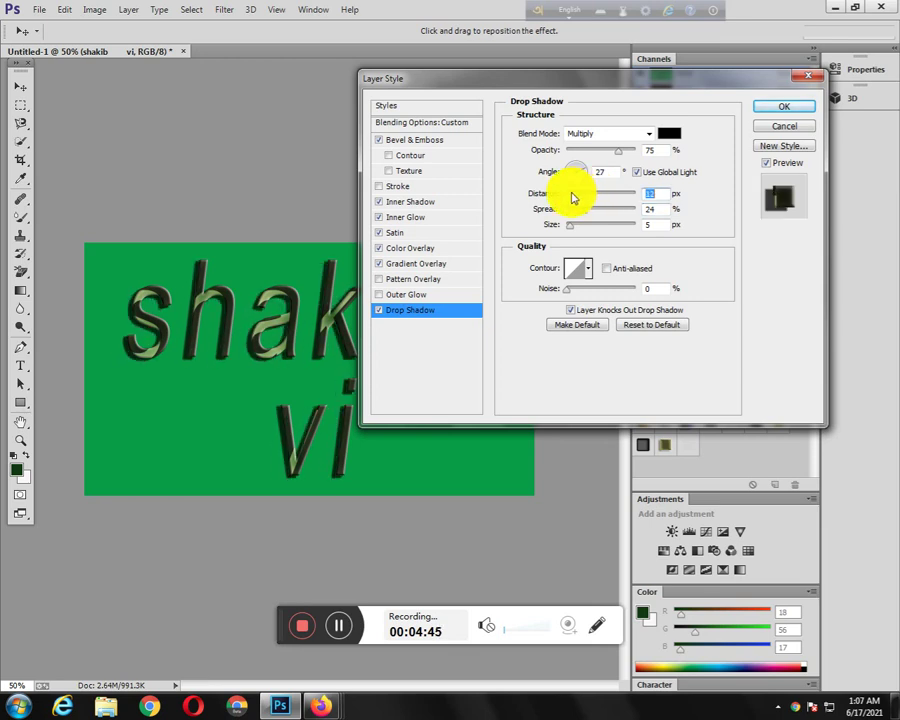
Add a Softer-technique Outer Glow with 35% spread and 6 px size
left_click(421, 295)
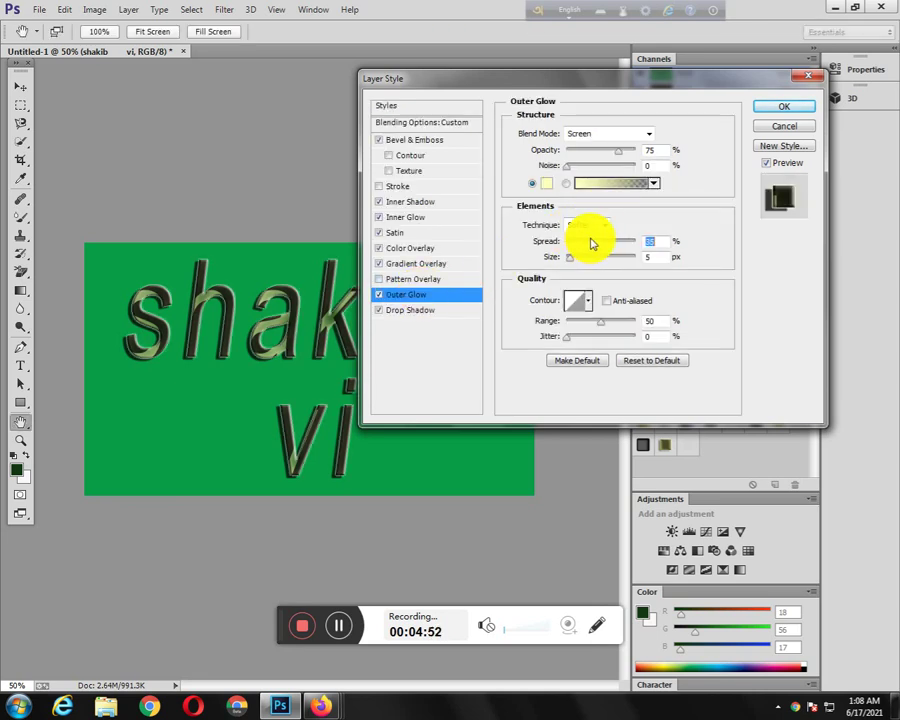
key("Tab")
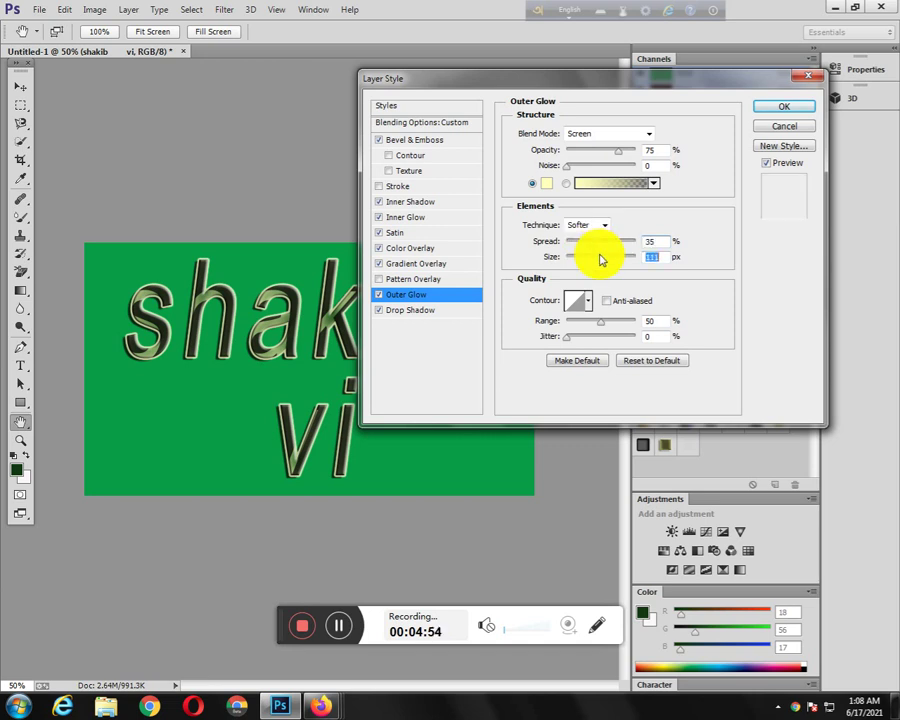
type("111")
left_click_drag(593, 264, 569, 261)
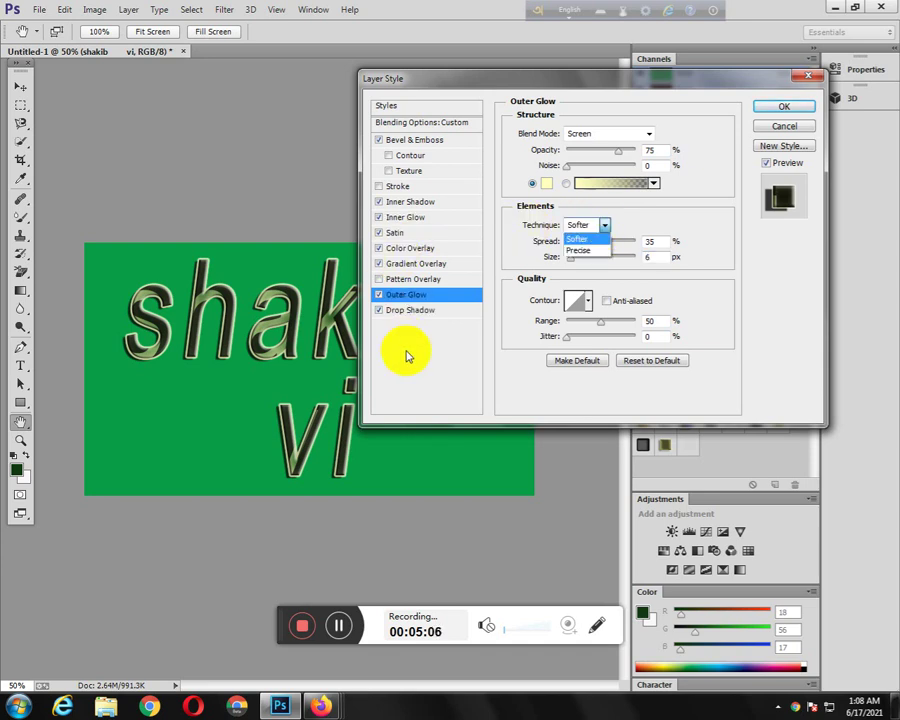
left_click(430, 370)
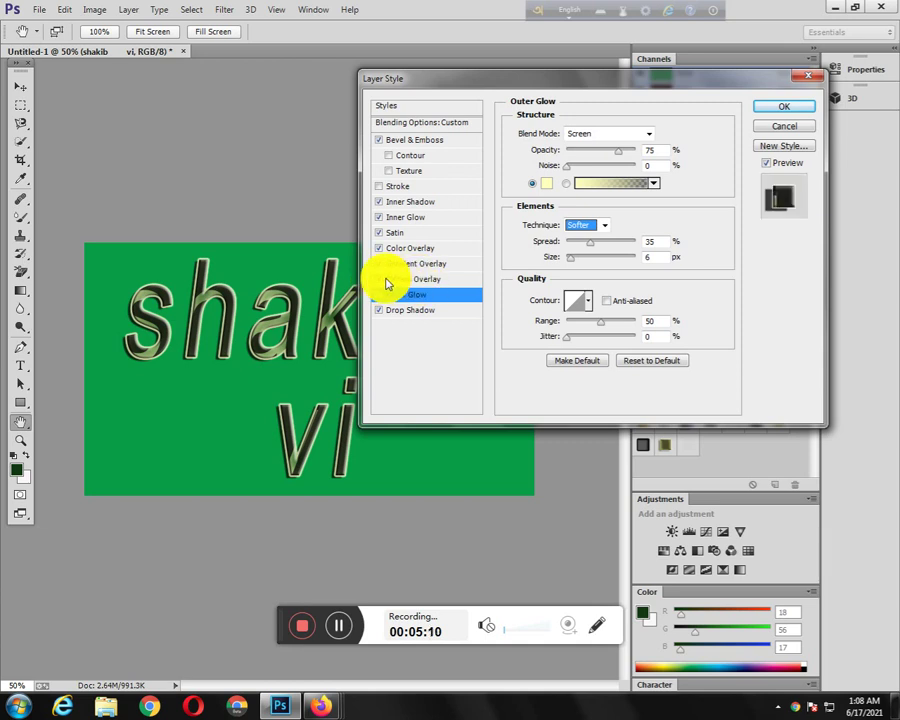
Add a Multiply Pattern Overlay at 518% scale, apply the styles, and duplicate the layer
left_click(448, 281)
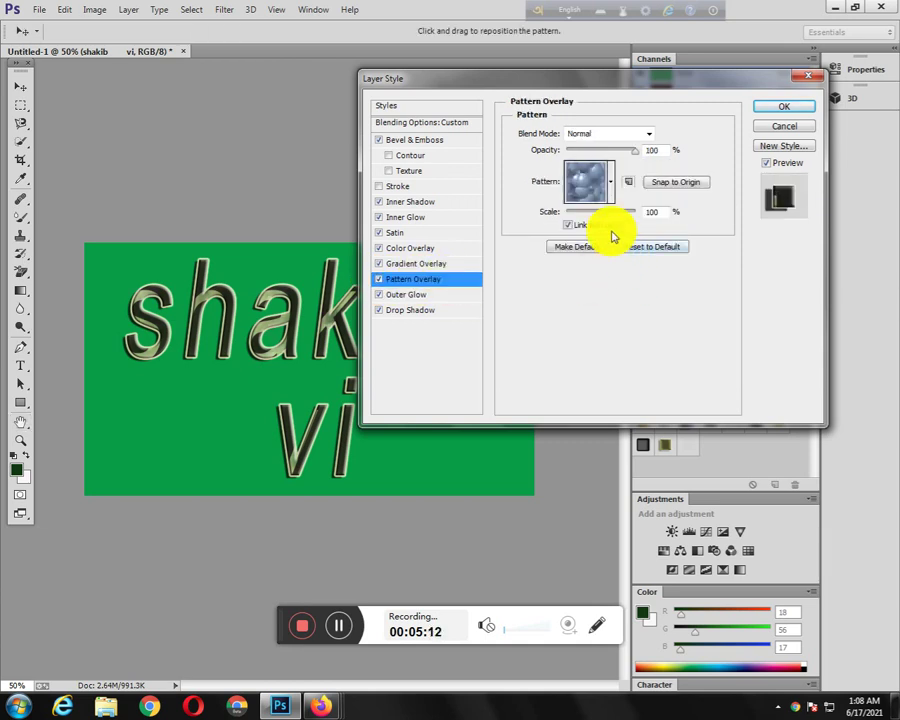
left_click(616, 212)
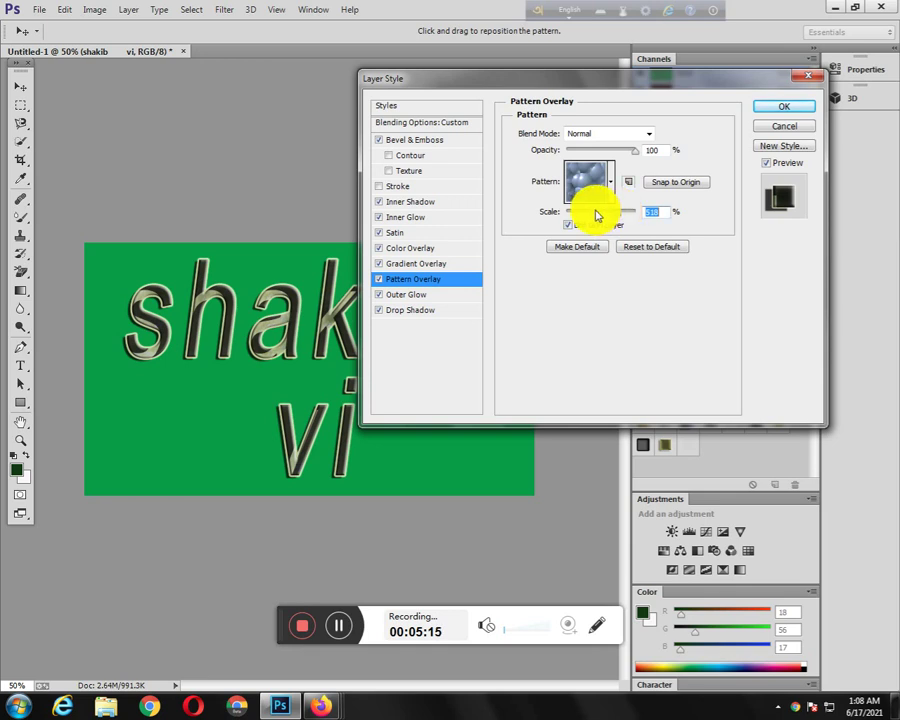
left_click(630, 135)
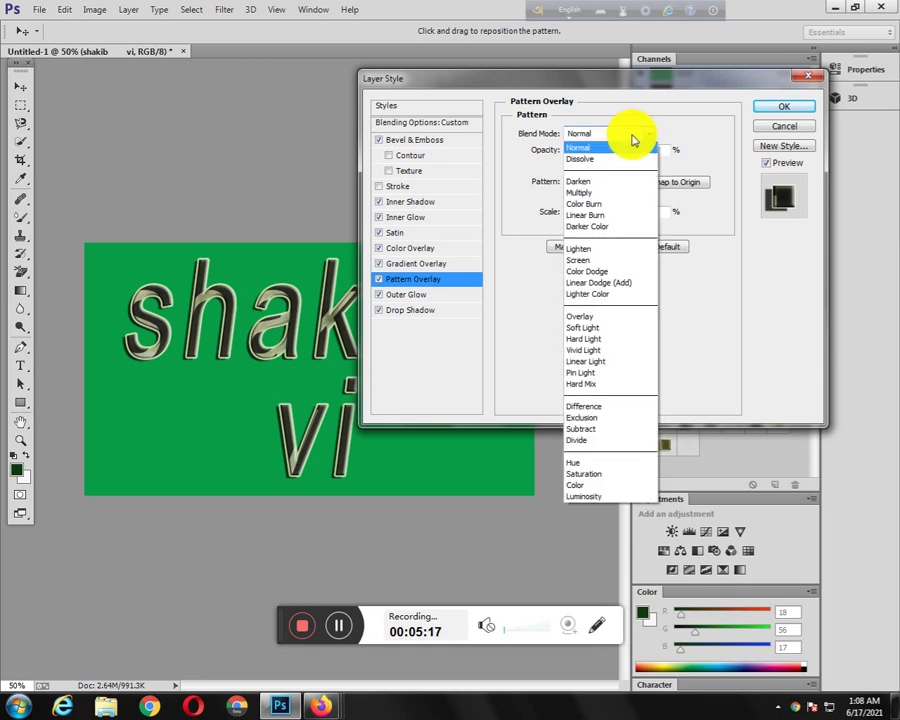
left_click(601, 193)
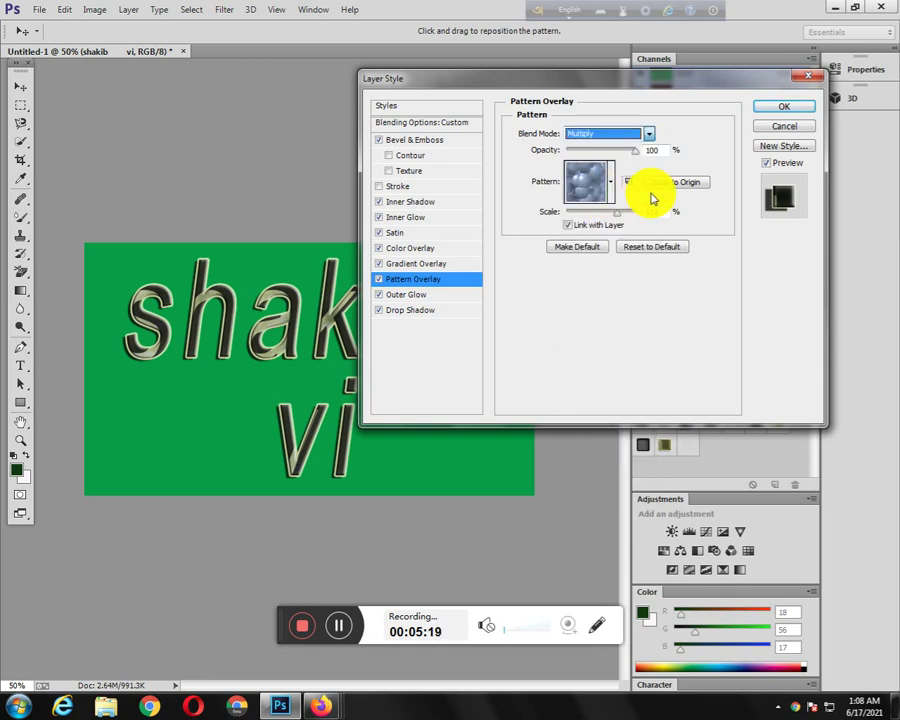
left_click(765, 108)
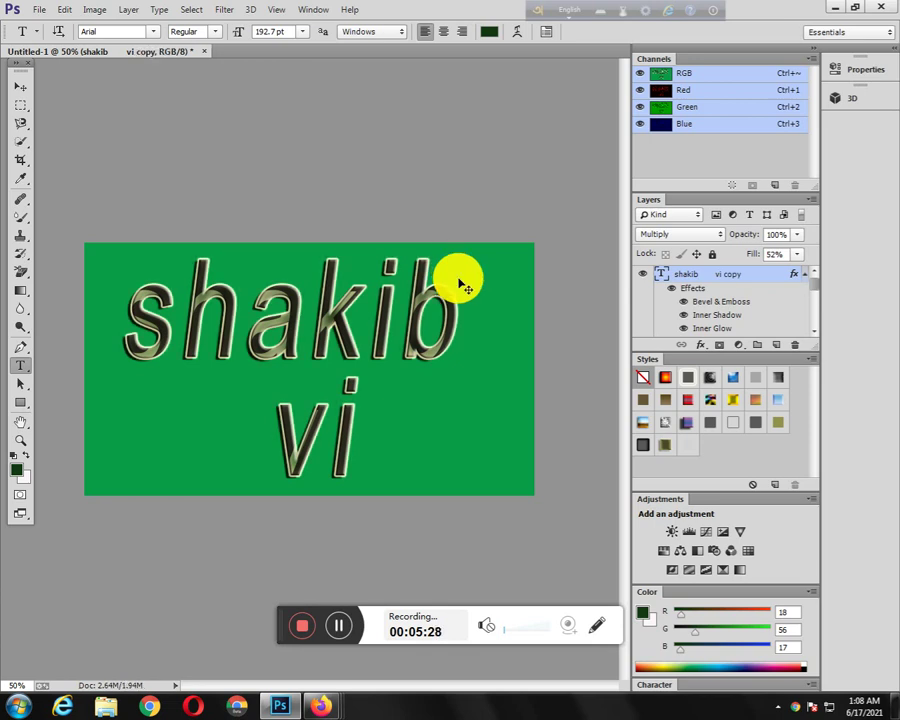
key("ctrl+j")
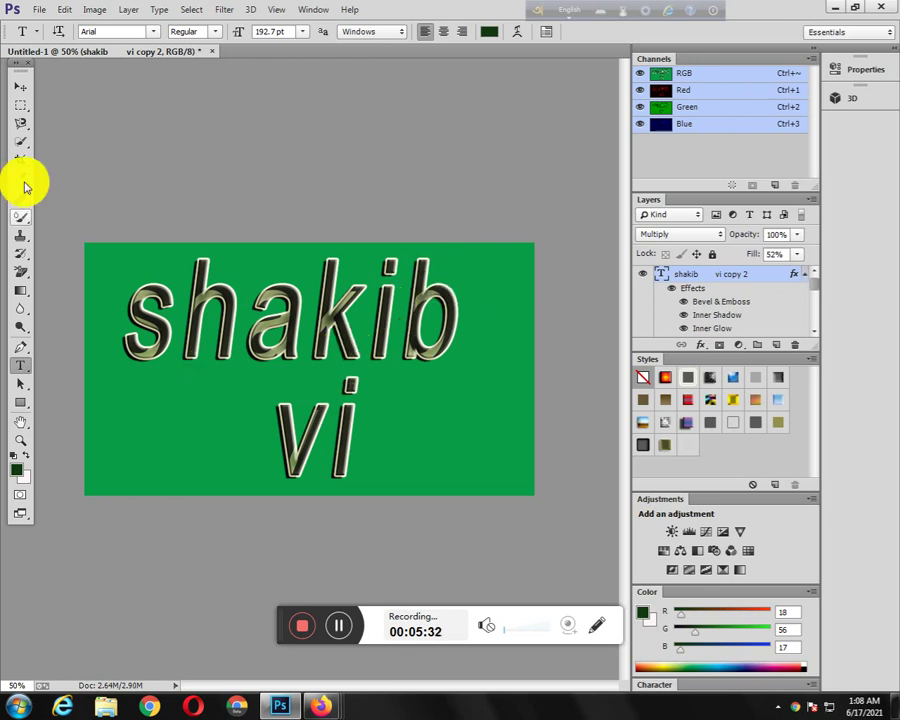
Save the image as a High-quality JPEG named hfjghkjg in the ADOBE LOGO folder
left_click(36, 8)
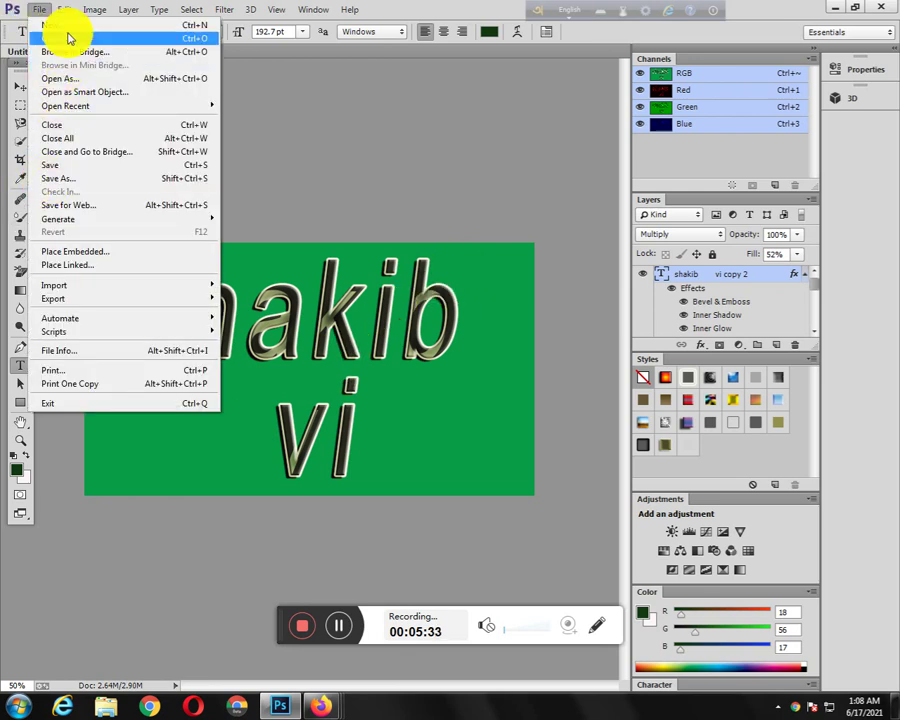
left_click(71, 167)
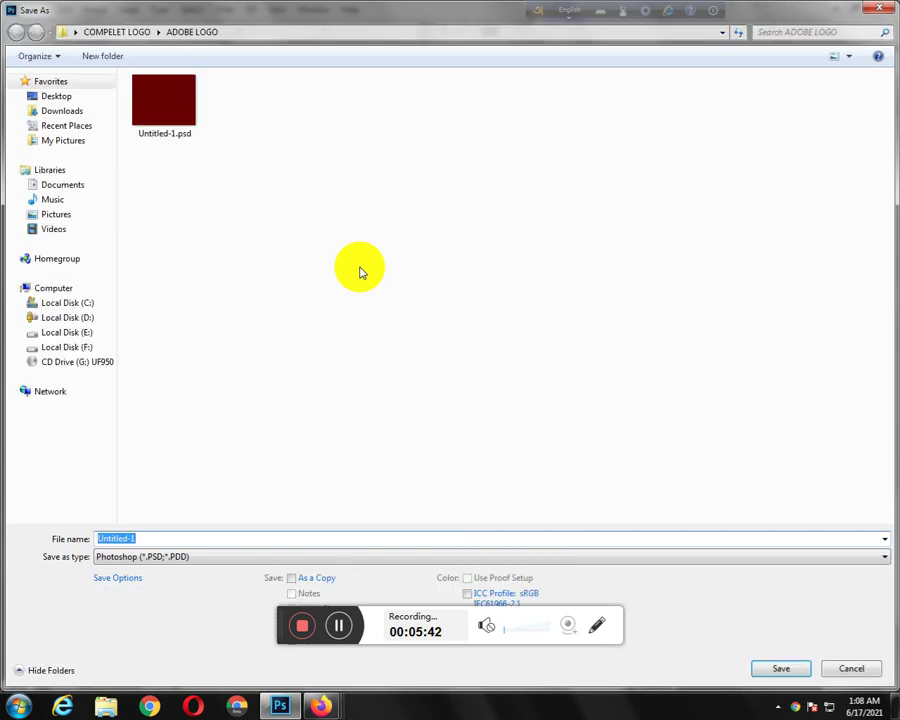
type("hfjghkjg")
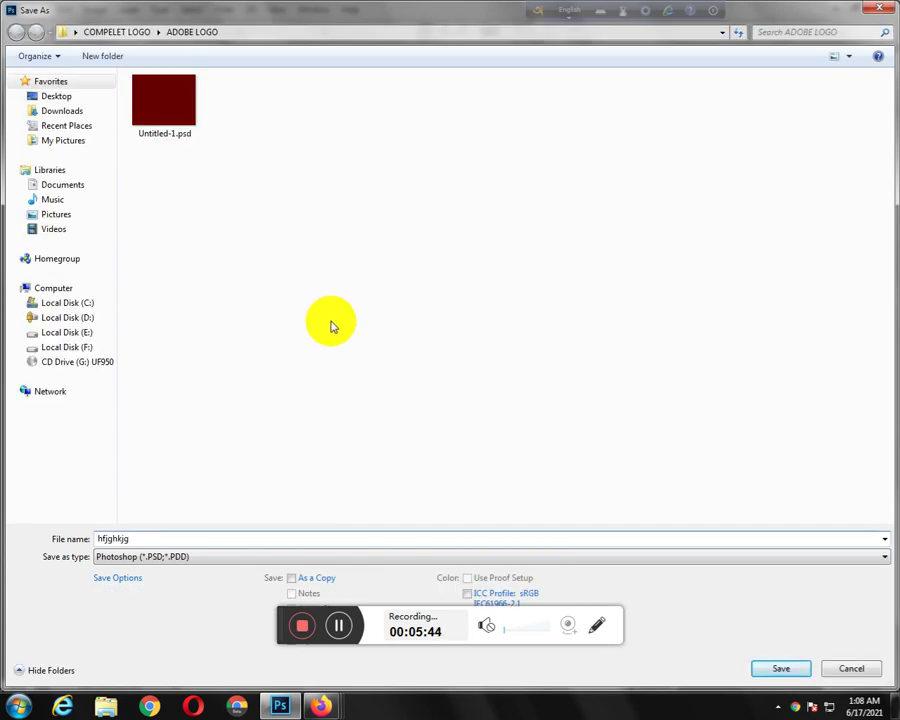
left_click(248, 558)
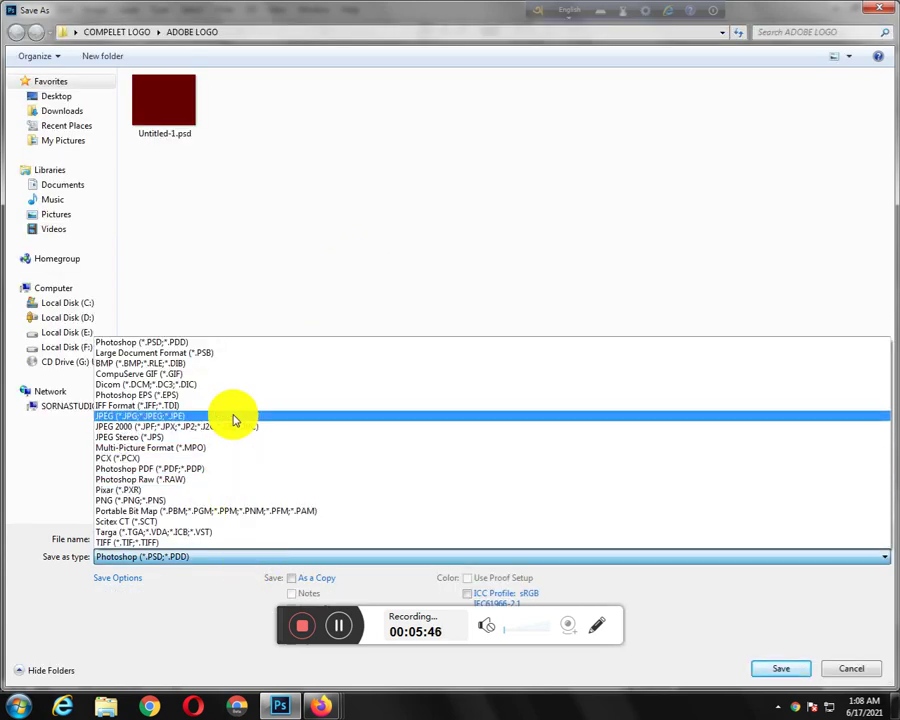
left_click(287, 416)
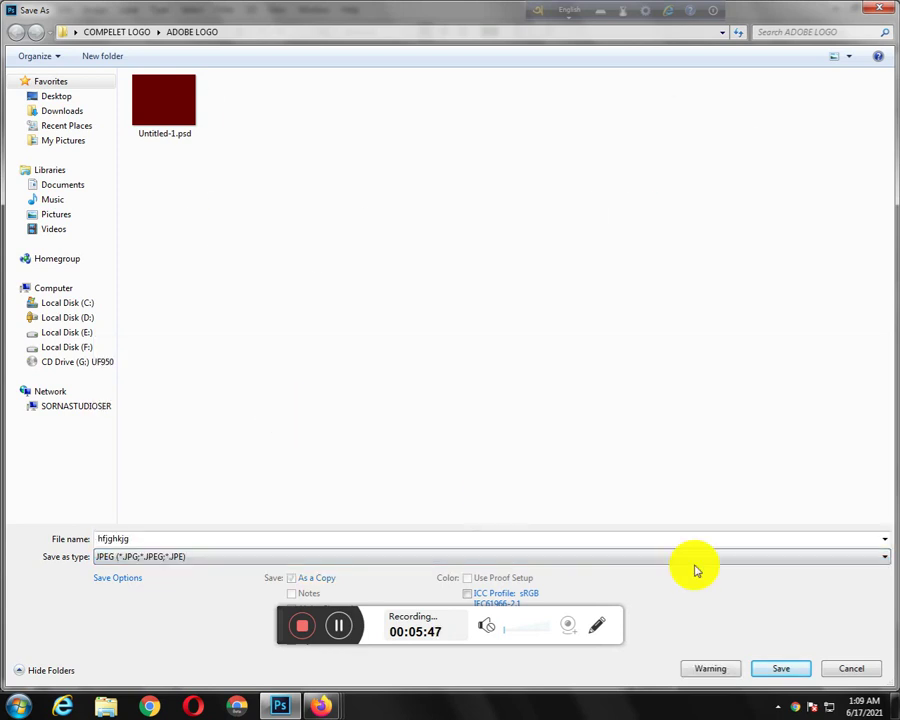
left_click(781, 669)
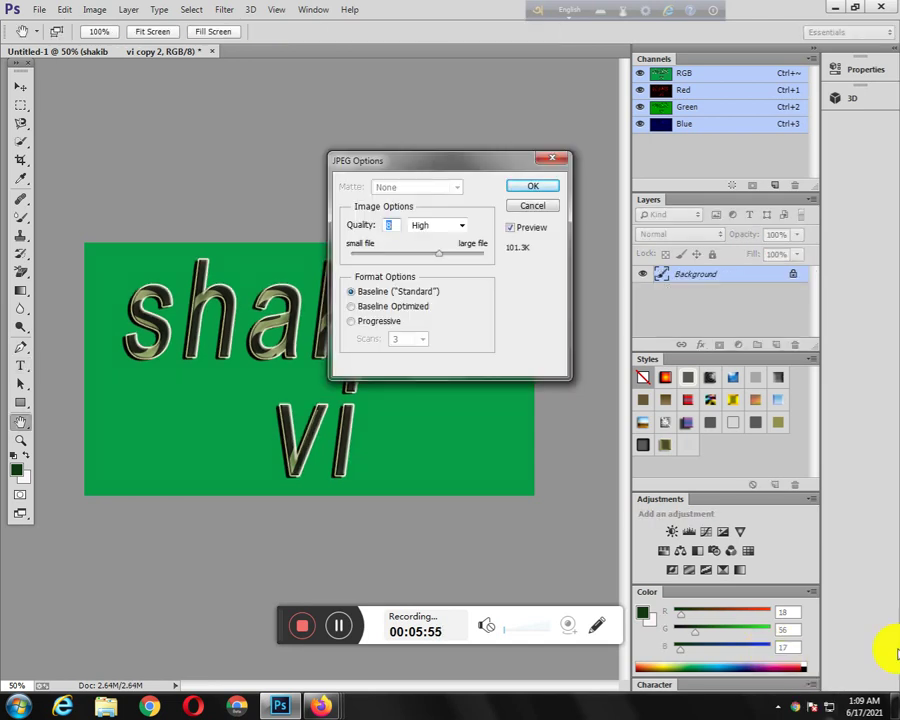
left_click(541, 190)
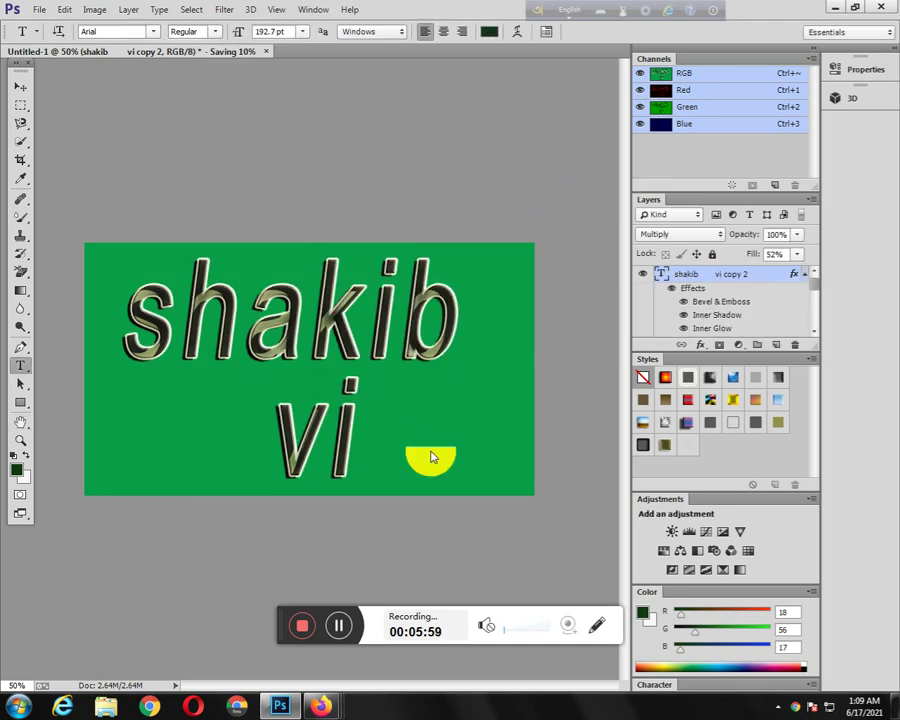
Minimize Photoshop, browse to Desktop > COMPELET LOGO > ADOBE LOGO, and select hfjghkjg
left_click(835, 7)
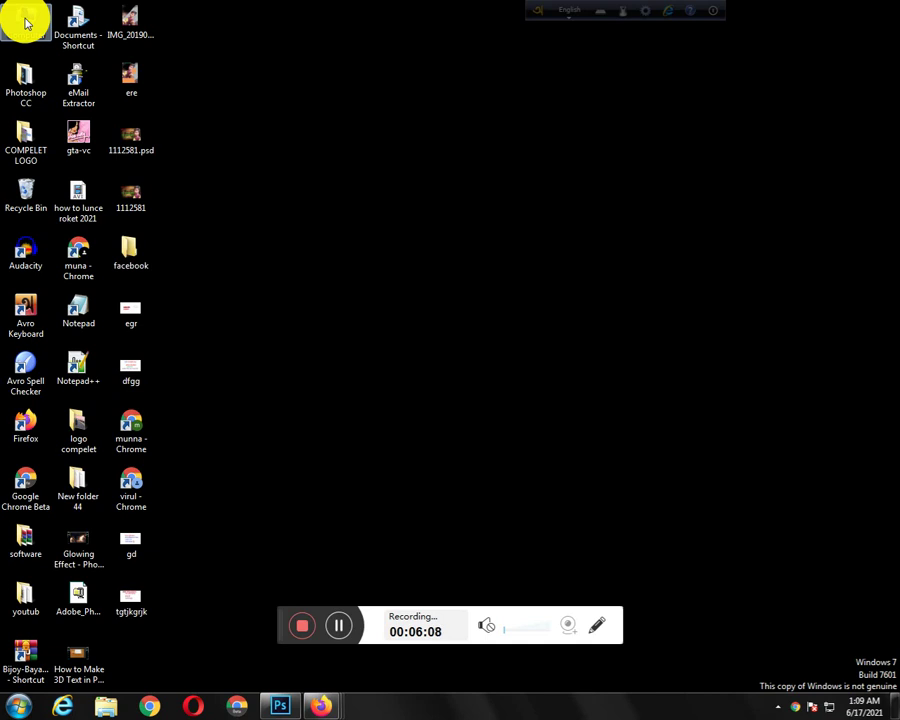
double_click(26, 22)
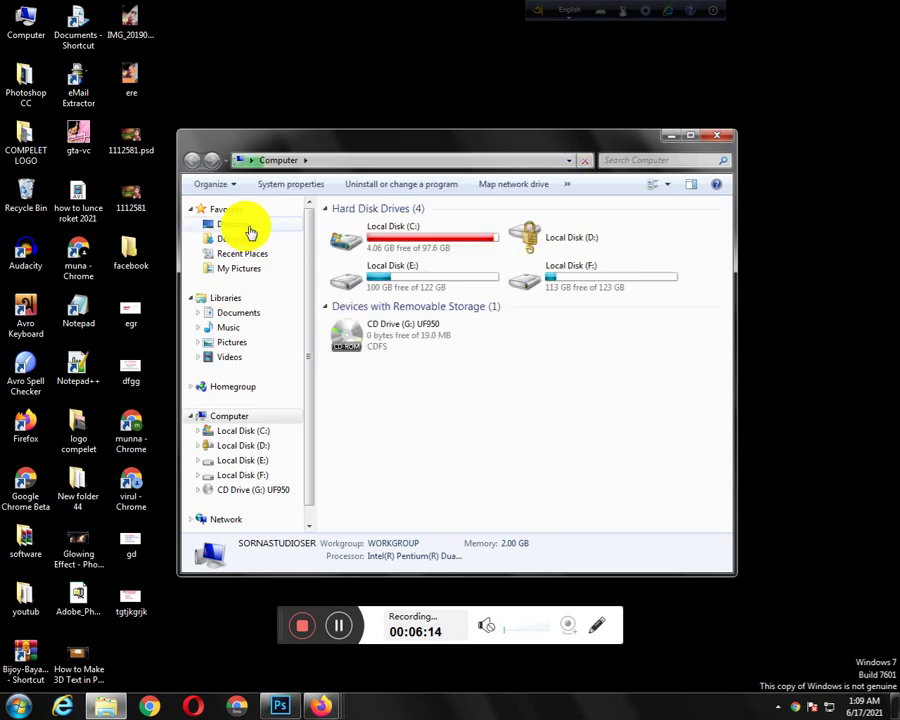
left_click(248, 225)
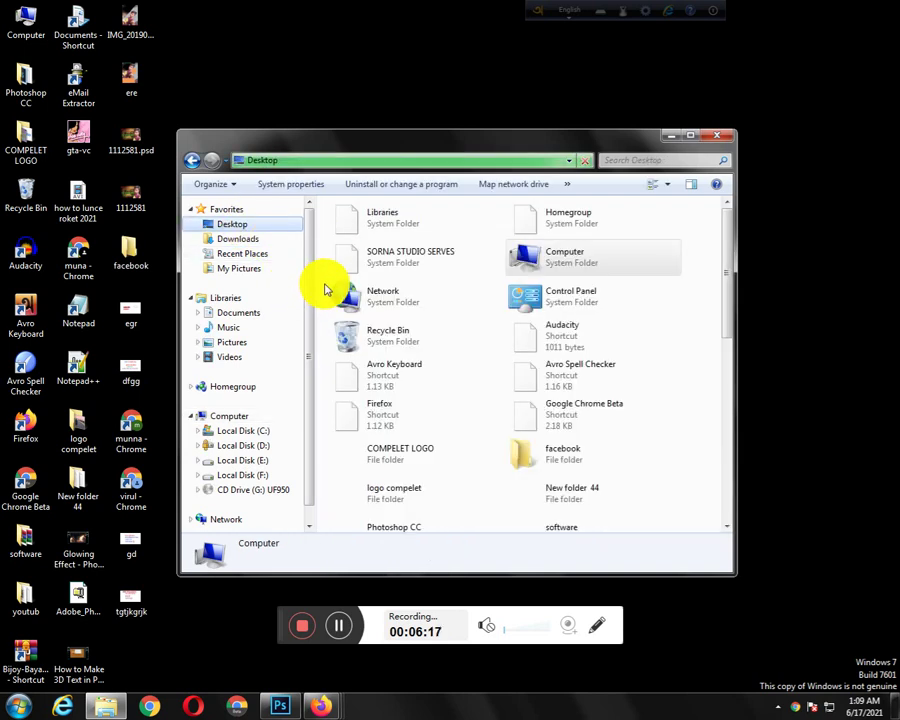
double_click(446, 454)
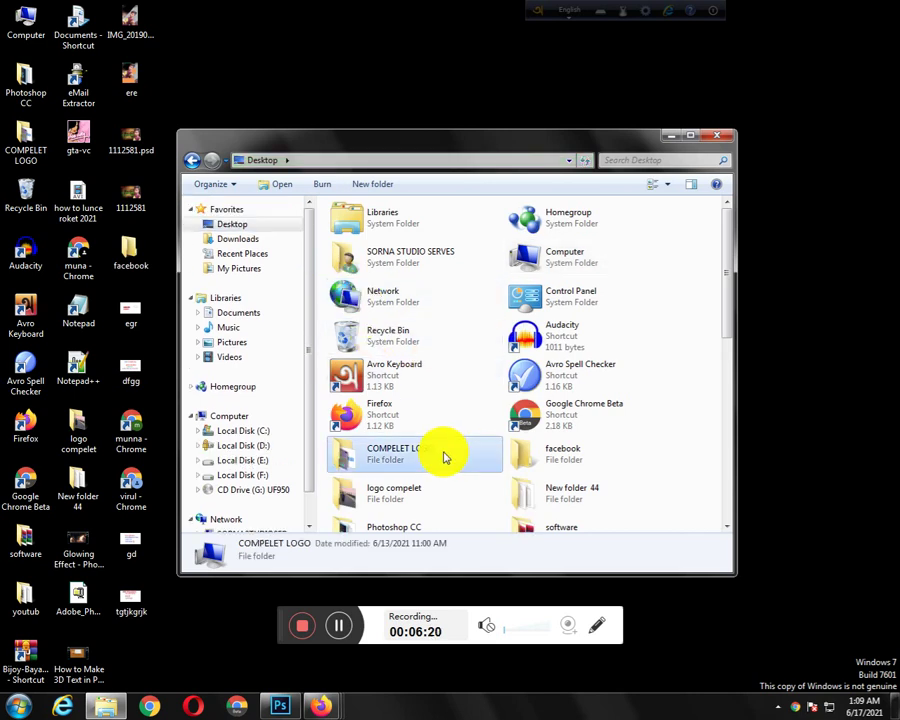
double_click(377, 227)
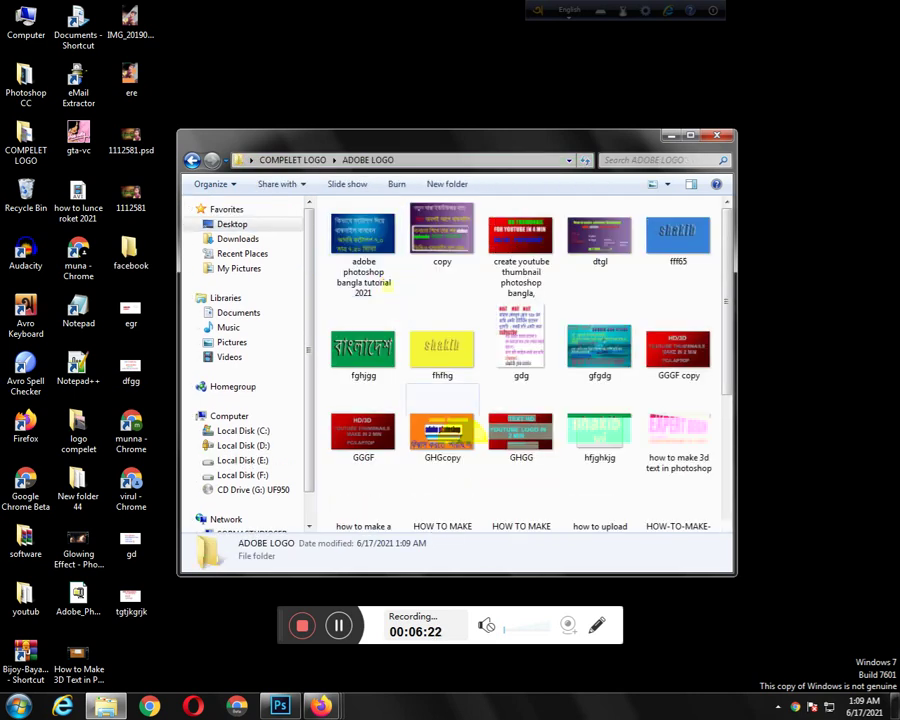
scroll(578, 390, "down", 3)
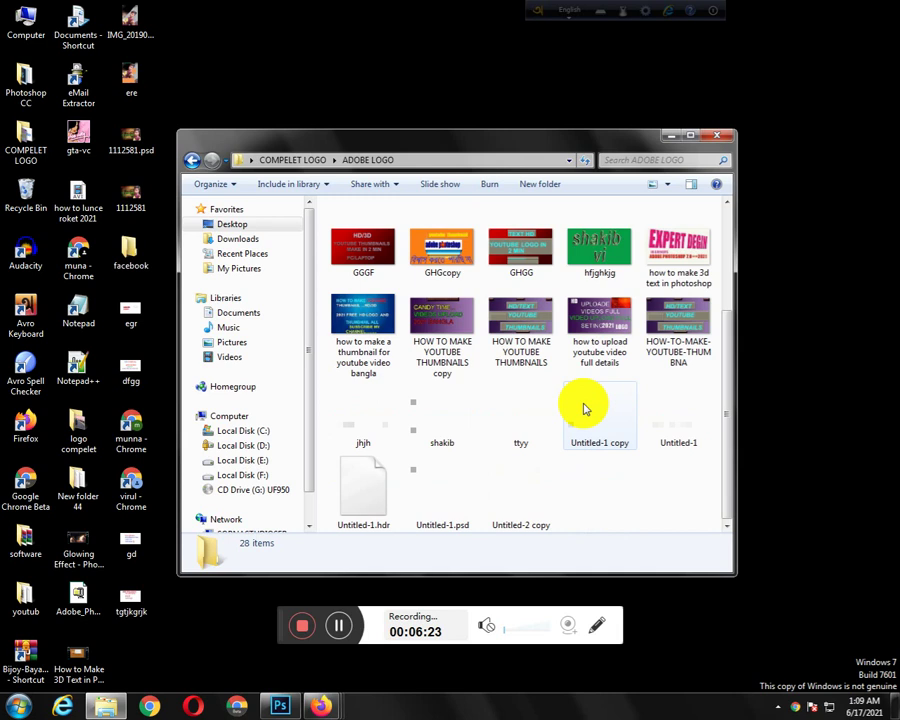
left_click(608, 250)
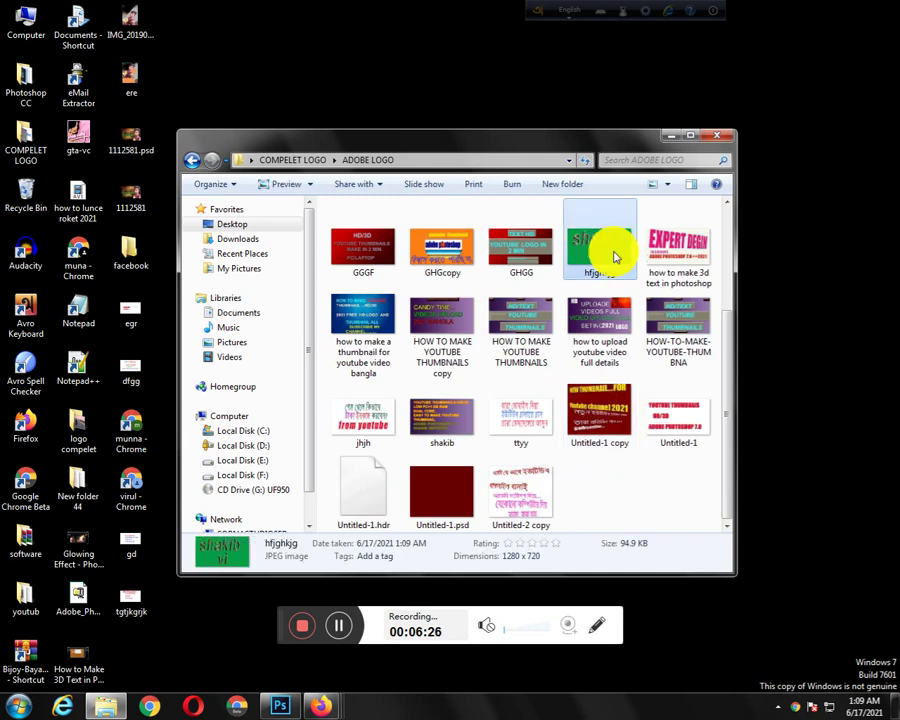
left_click(615, 256)
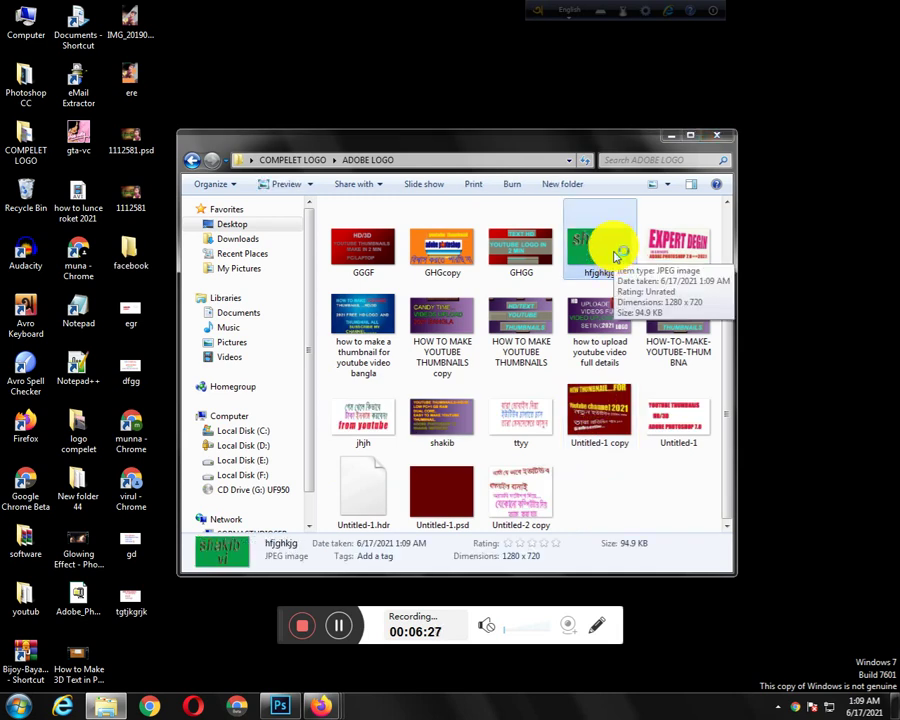
Open hfjghkjg in Windows Photo Viewer to view the finished green design
double_click(615, 256)
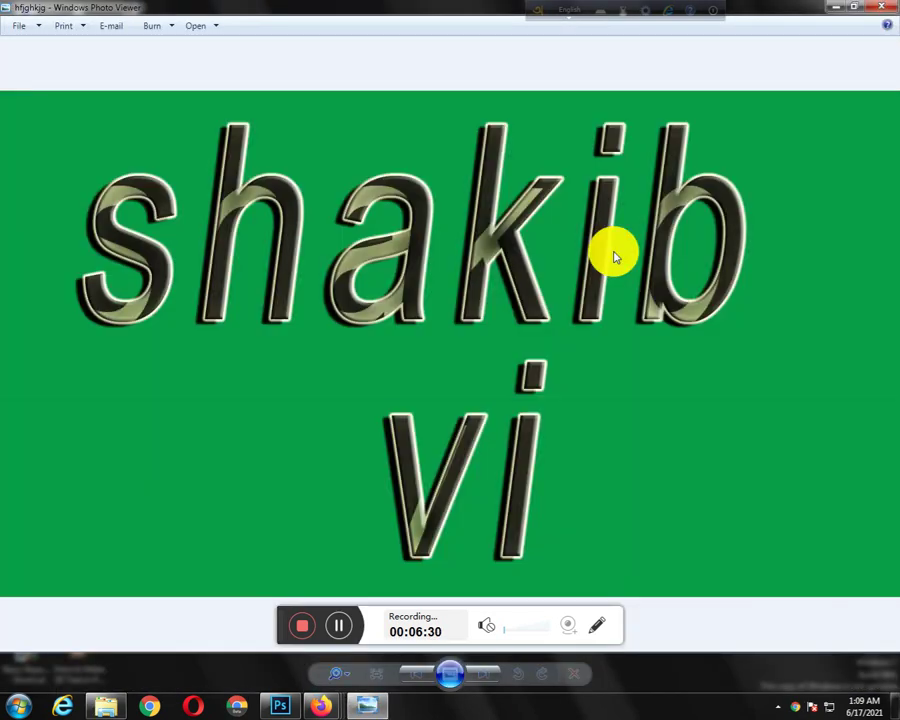